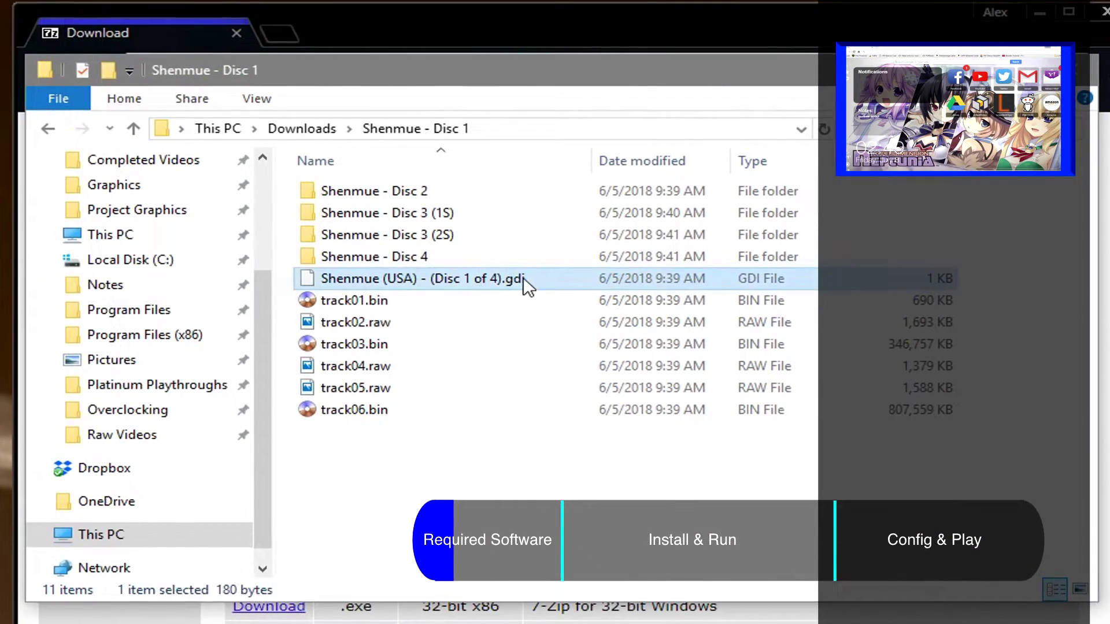
# Step: Back in Downloads, open the dc.7z archive, then switch to the Metadata.odt notes document
pyautogui.click(322, 130)
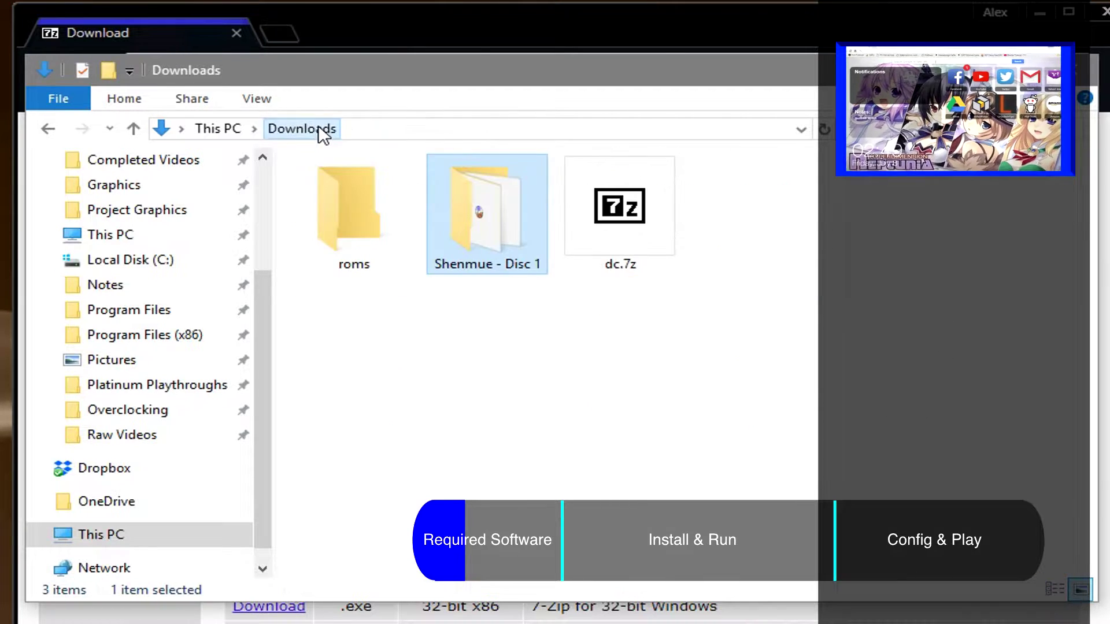
pyautogui.click(654, 228)
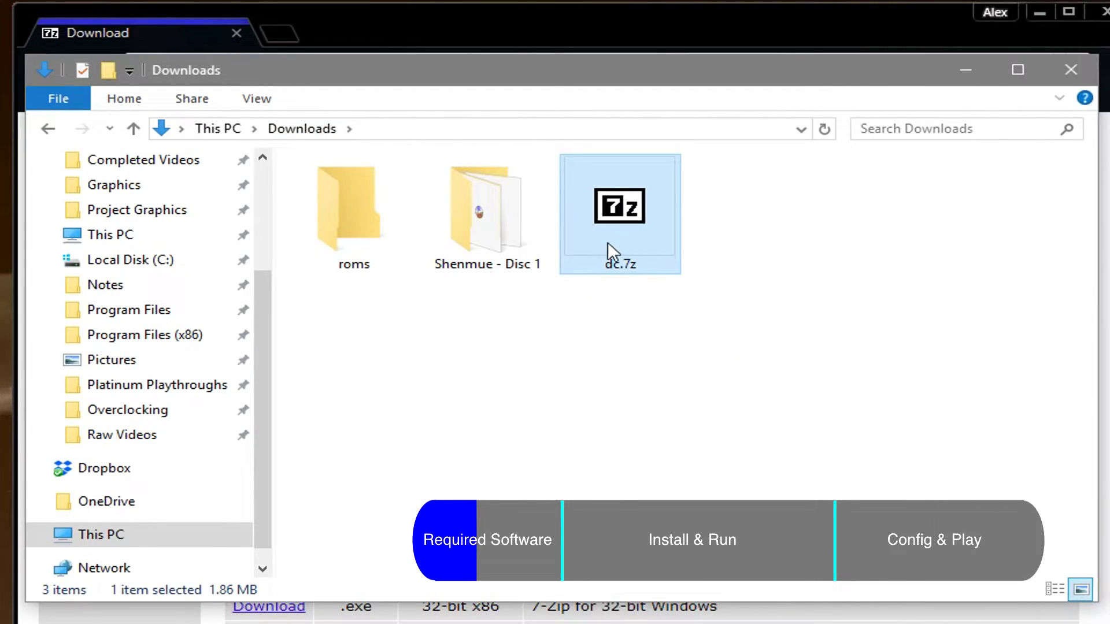
pyautogui.doubleClick(608, 243)
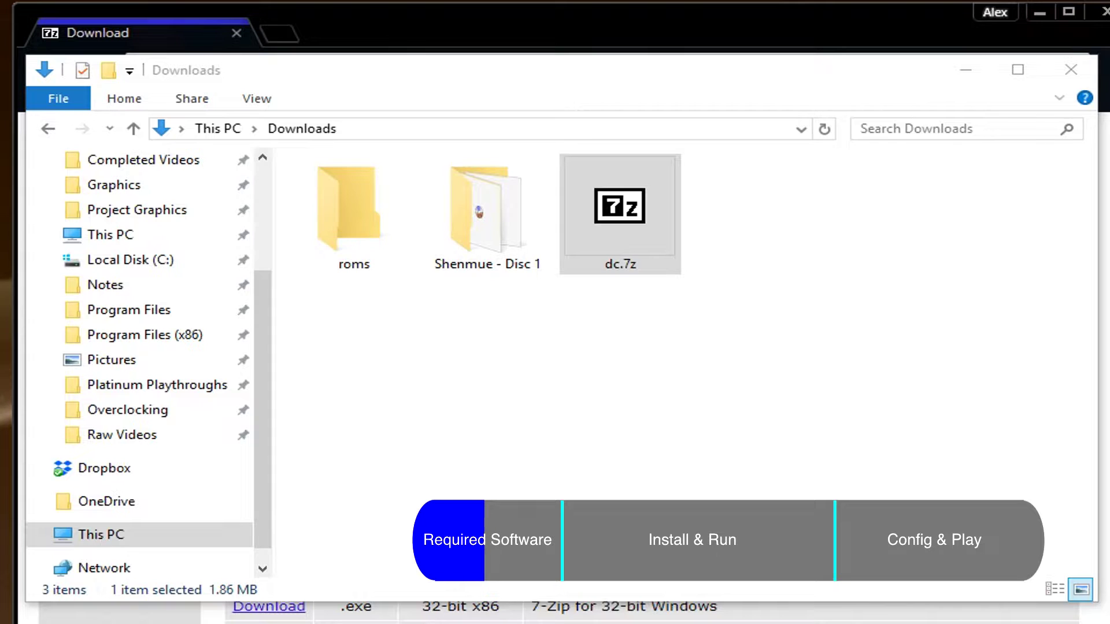
pyautogui.hotkey('alt', 'Tab')
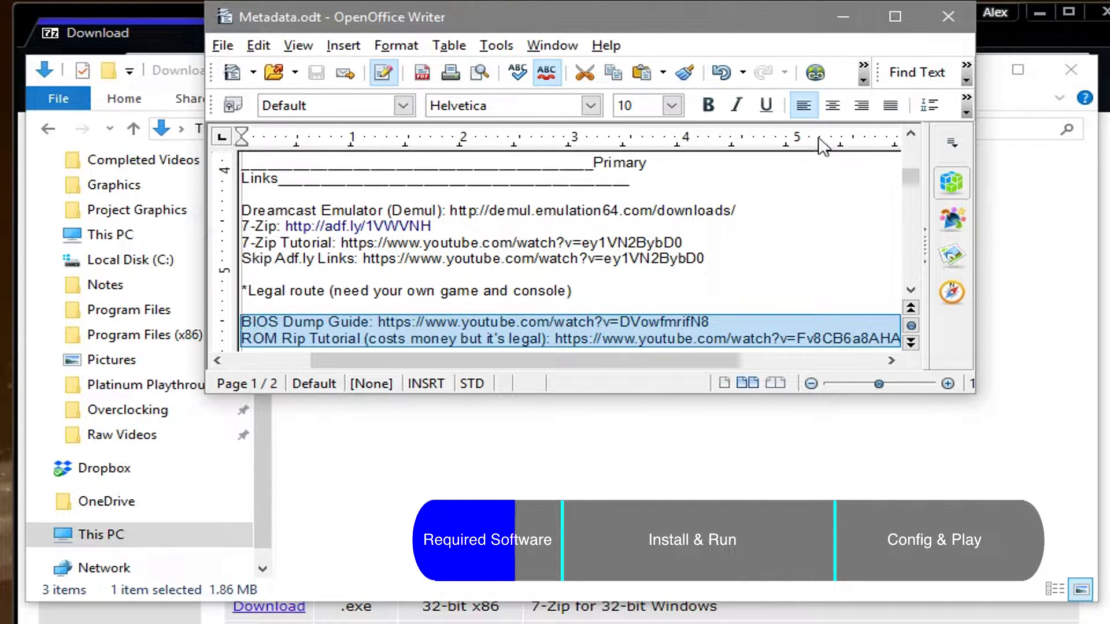
# Step: Minimize the Metadata.odt Writer window to reveal the Downloads folder
pyautogui.click(843, 21)
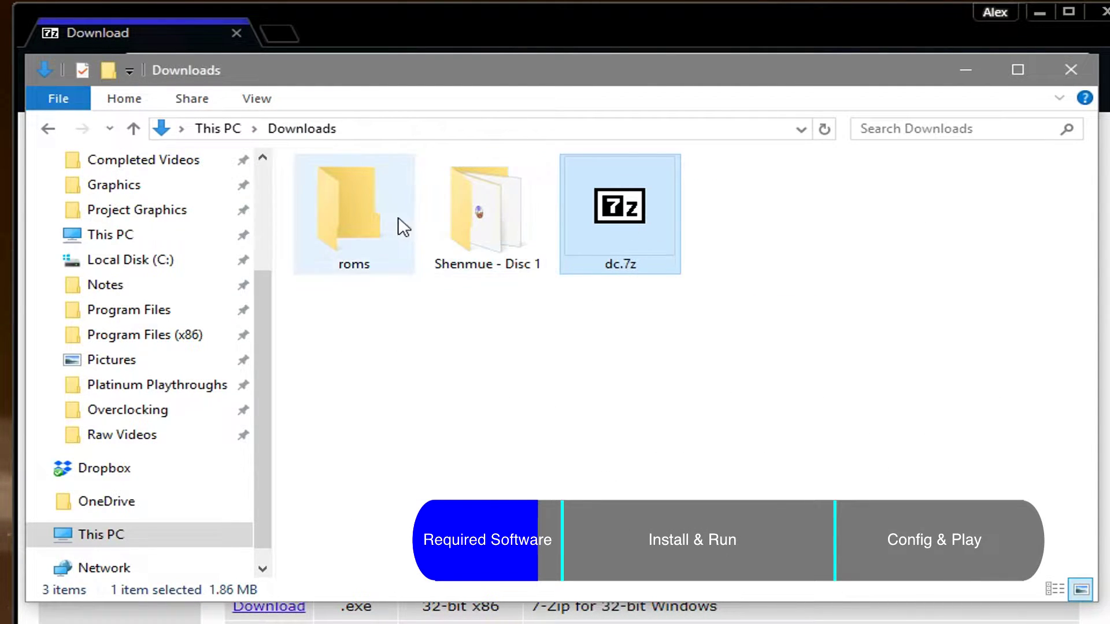
pyautogui.click(370, 236)
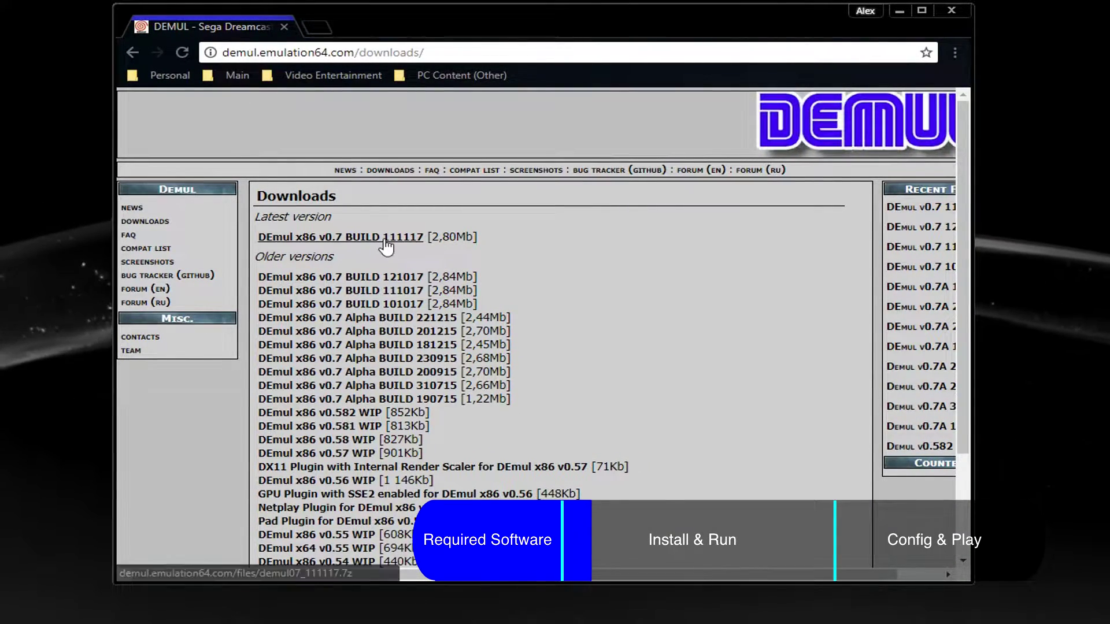
# Step: Download DEmul x86 v0.7 BUILD 111117 (demul07_111117.7z) from the DEMUL downloads page
pyautogui.click(384, 238)
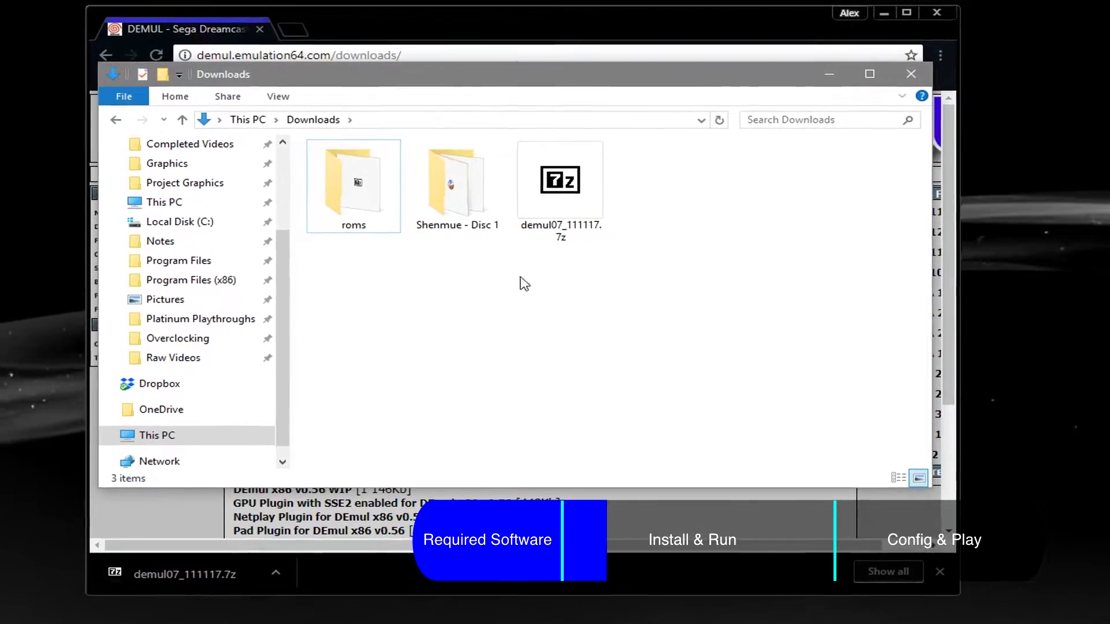
# Step: Open demul07_111117.7z in 7-Zip and create a new Demul folder in Downloads
pyautogui.doubleClick(550, 208)
pyautogui.rightClick(349, 298)
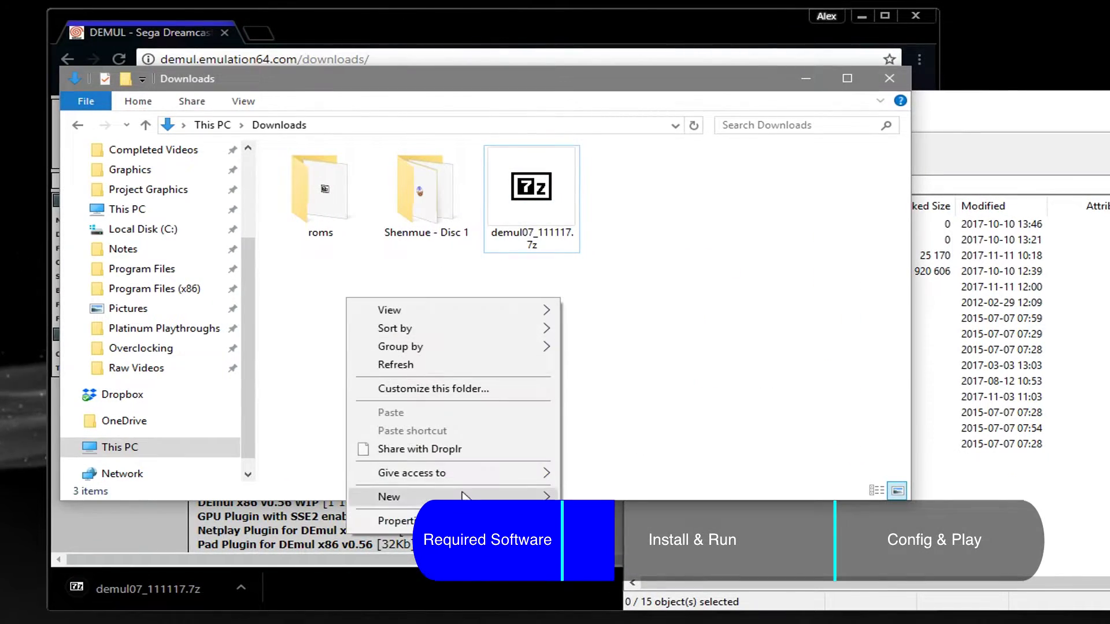
pyautogui.moveTo(488, 497)
pyautogui.click(607, 497)
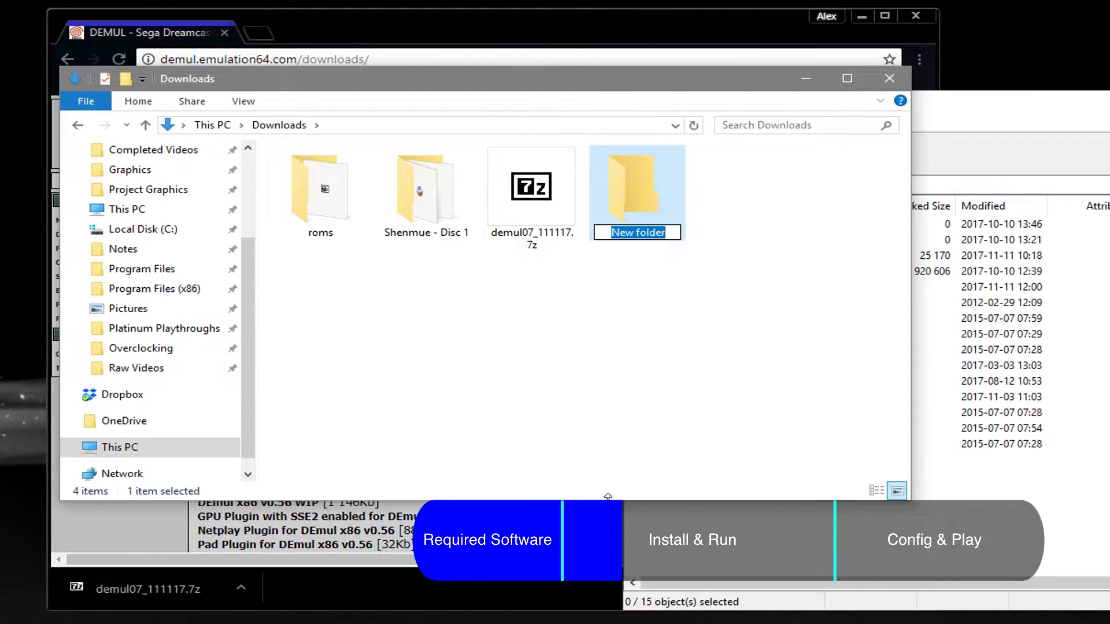
# Step: Extract all files from the DEmul archive into the Demul folder
pyautogui.click(794, 512)
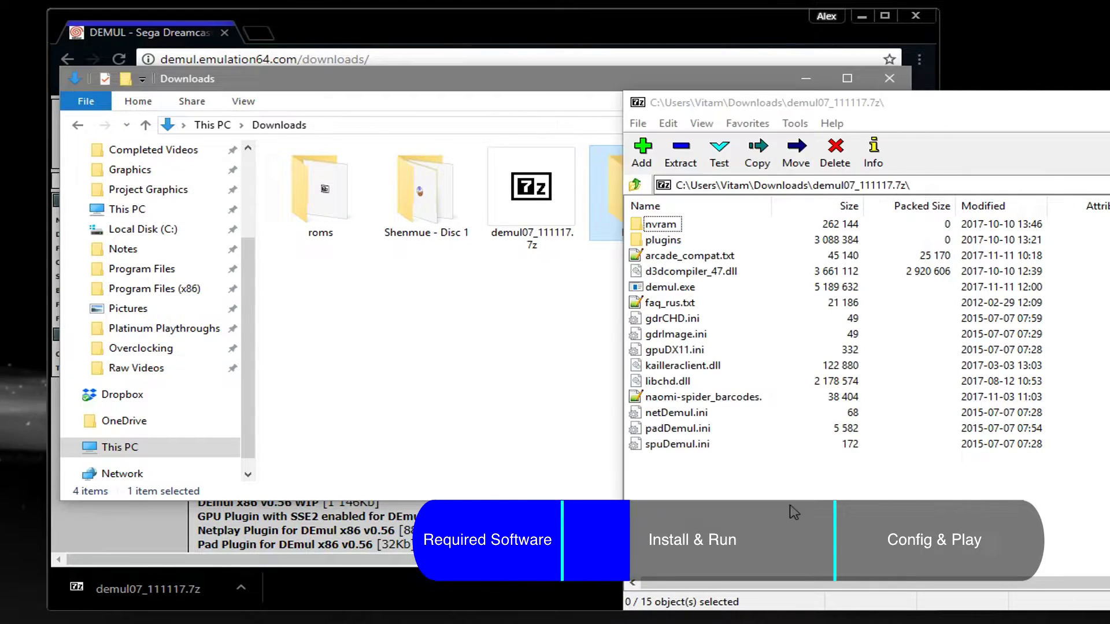
pyautogui.moveTo(790, 110); pyautogui.dragTo(954, 125)
pyautogui.hotkey('ctrl', 'a')
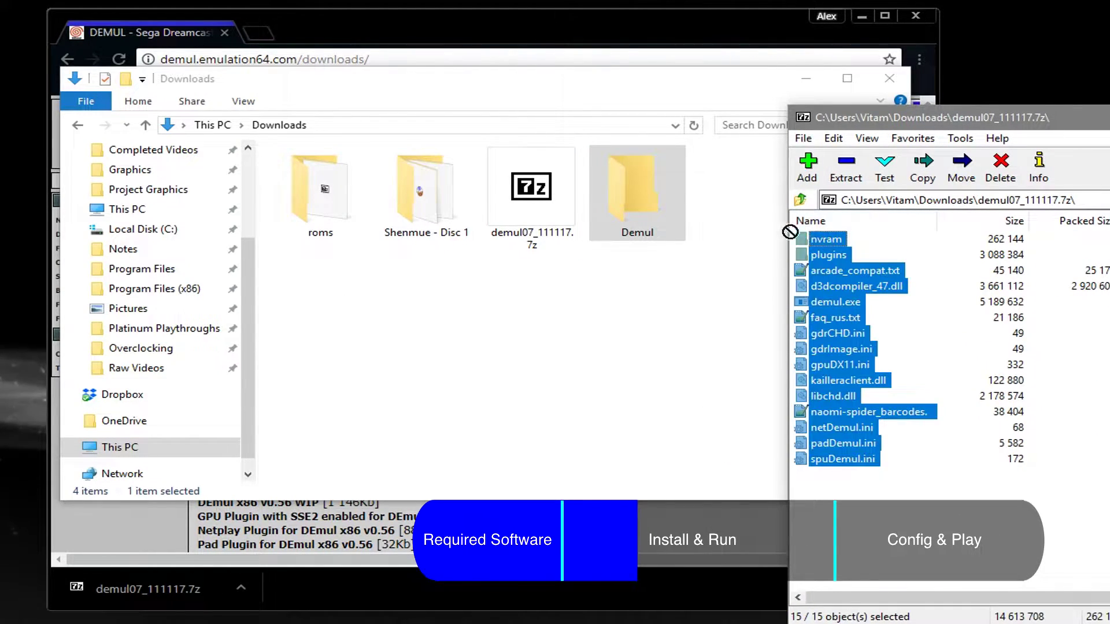
pyautogui.moveTo(790, 232); pyautogui.dragTo(626, 192)
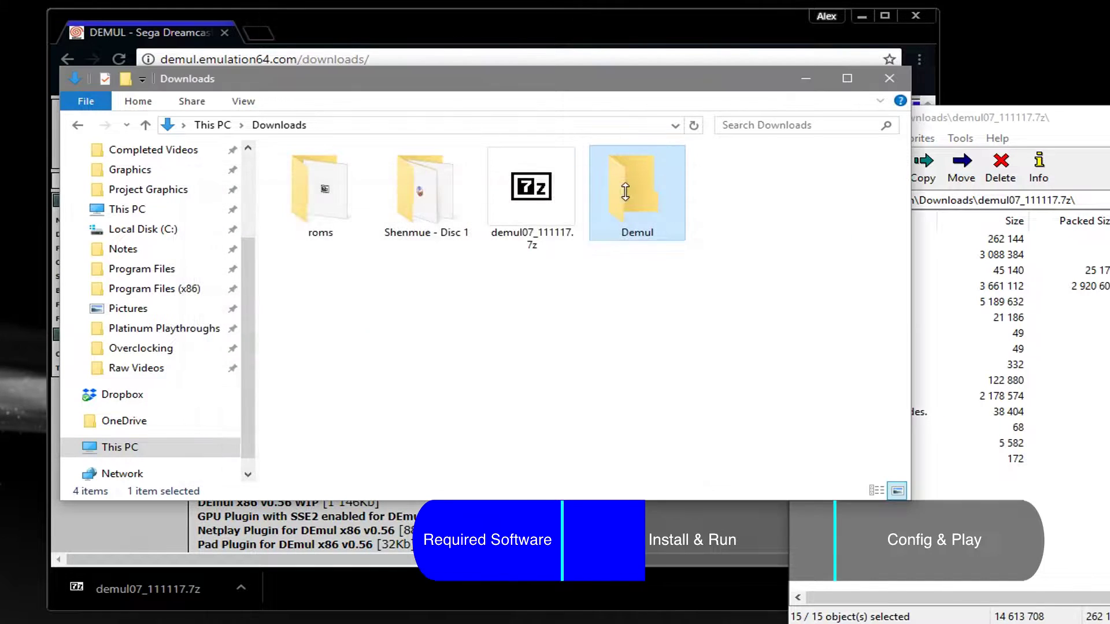
pyautogui.rightClick(953, 118)
# Step: Close 7-Zip and delete the demul07_111117.7z archive
pyautogui.click(976, 225)
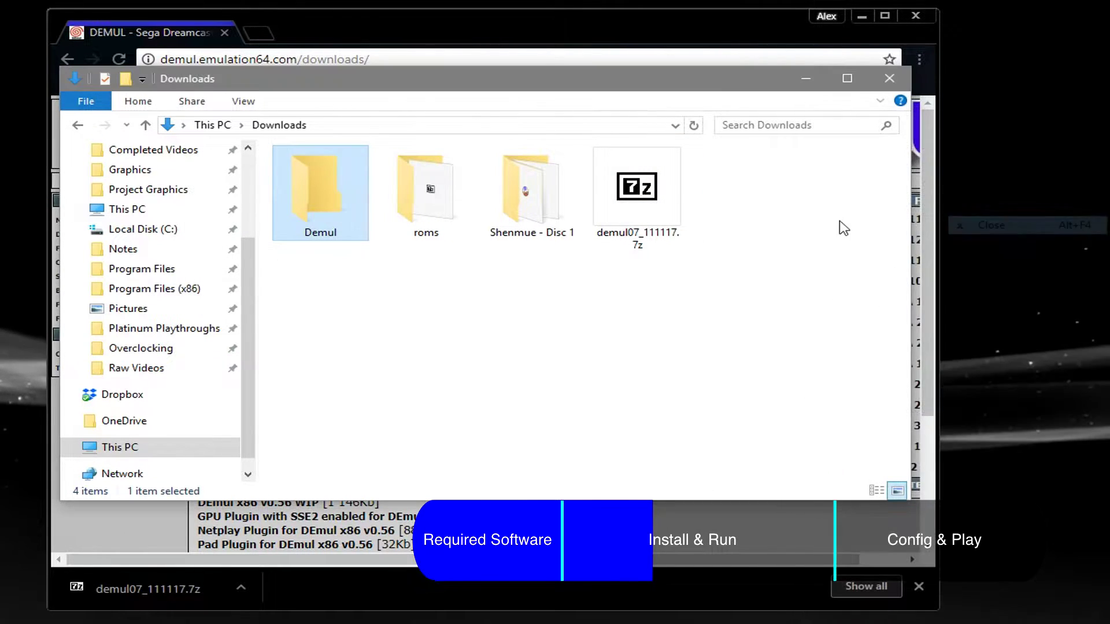
pyautogui.click(636, 191)
pyautogui.press('Delete')
# Step: Move the roms folder into Demul, open the Demul folder, and hide DS4Windows
pyautogui.click(430, 211)
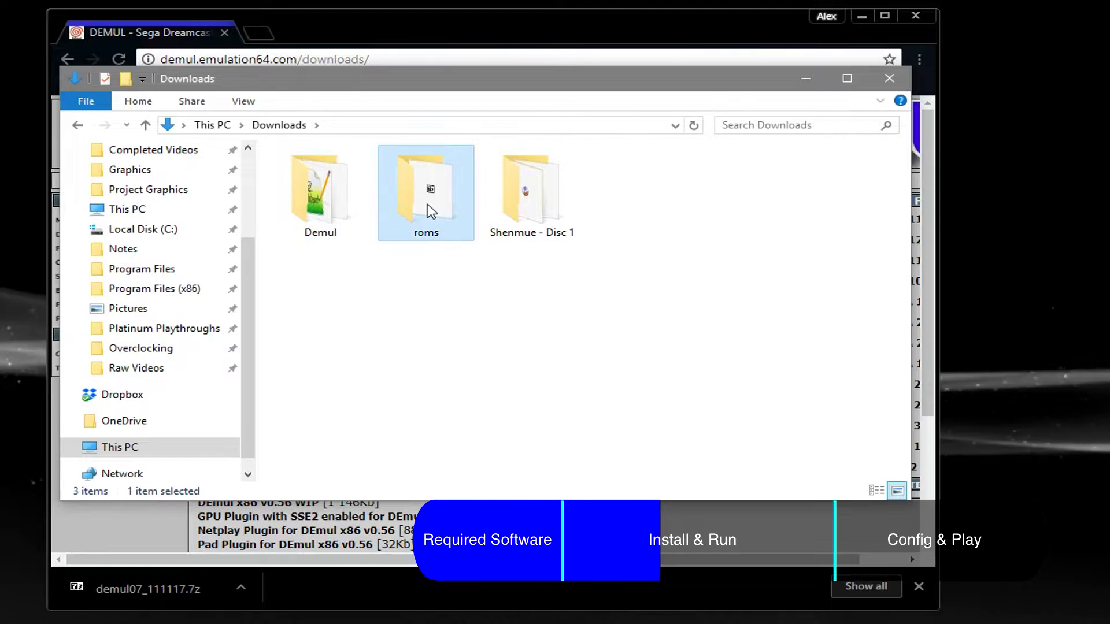
pyautogui.moveTo(431, 211)
pyautogui.mouseDown()
pyautogui.moveTo(375, 229)
pyautogui.moveTo(312, 228)
pyautogui.moveTo(330, 206)
pyautogui.mouseUp()
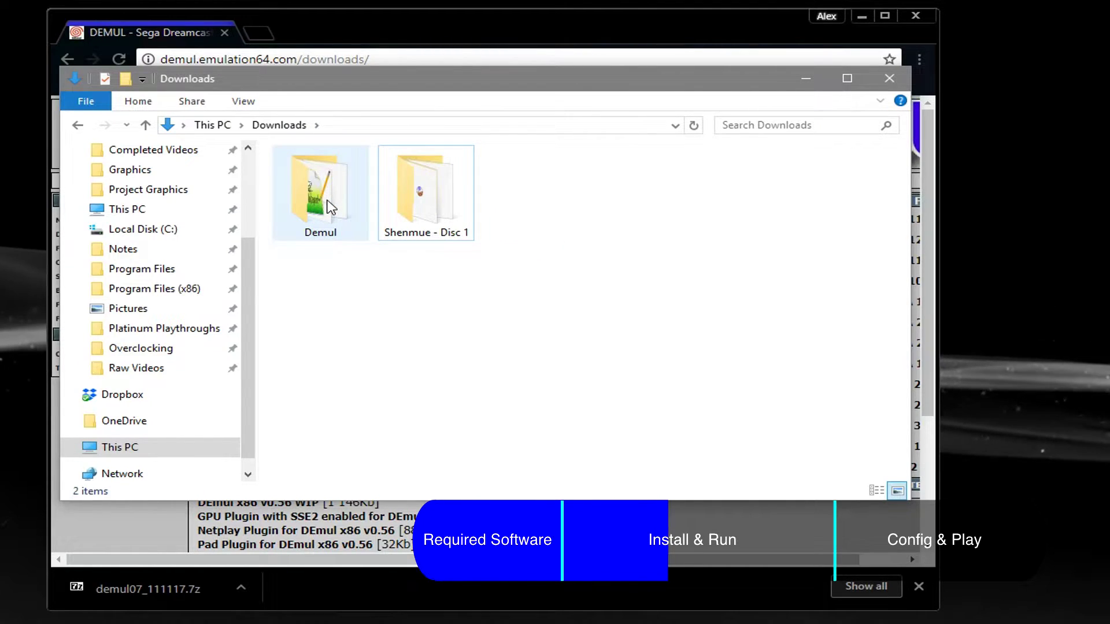
pyautogui.doubleClick(330, 206)
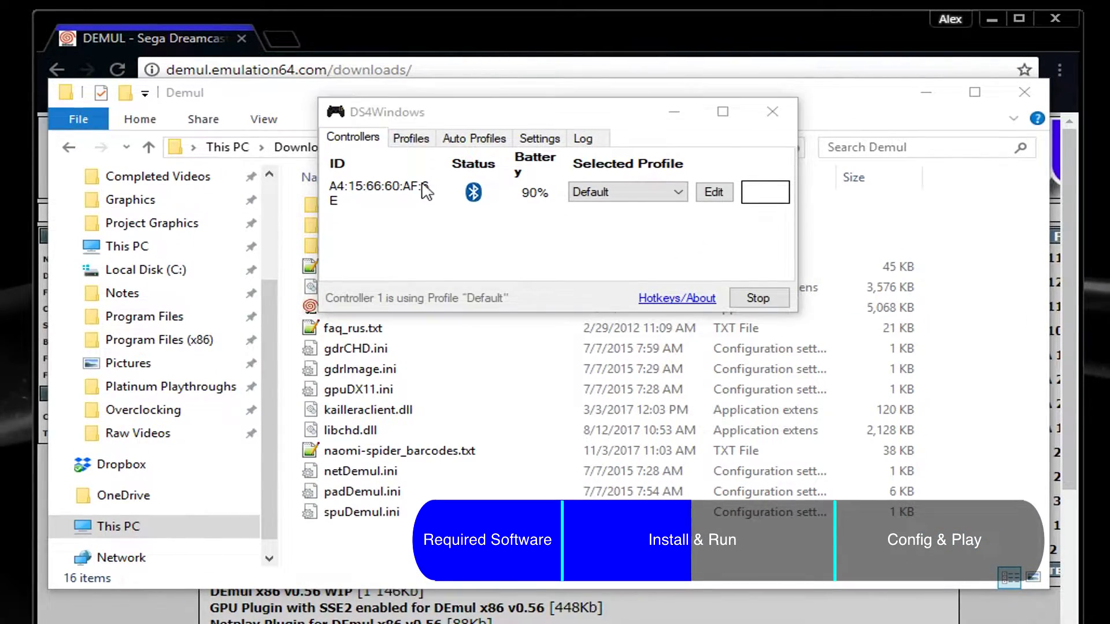
pyautogui.click(676, 117)
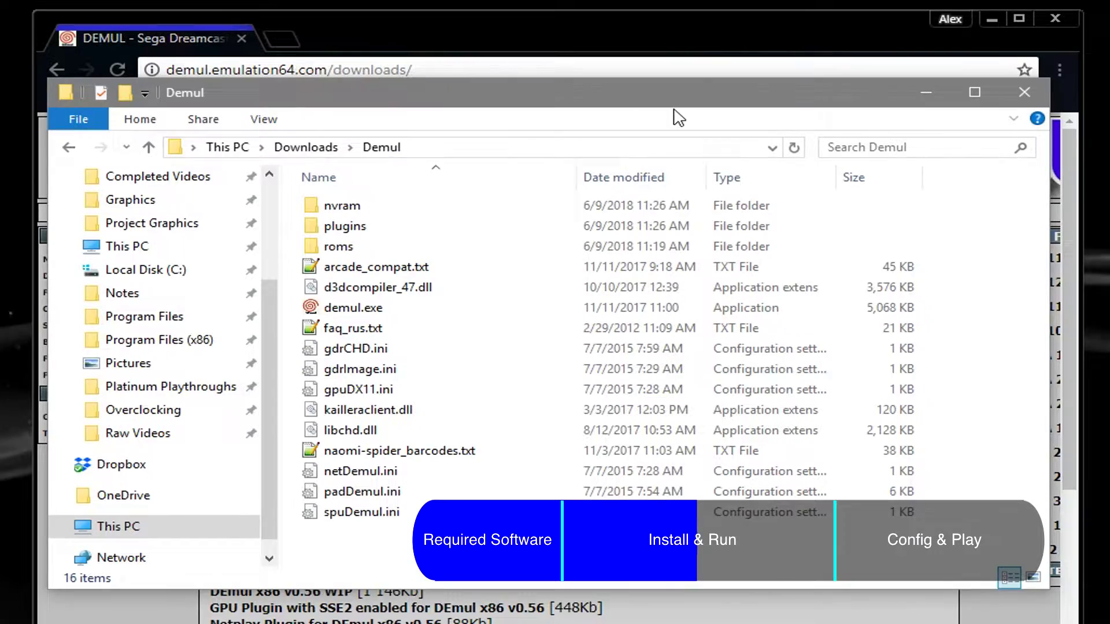
# Step: Launch demul.exe, dismiss the not-configured warning, and pick gdrImage as the GD-ROM plugin
pyautogui.doubleClick(402, 312)
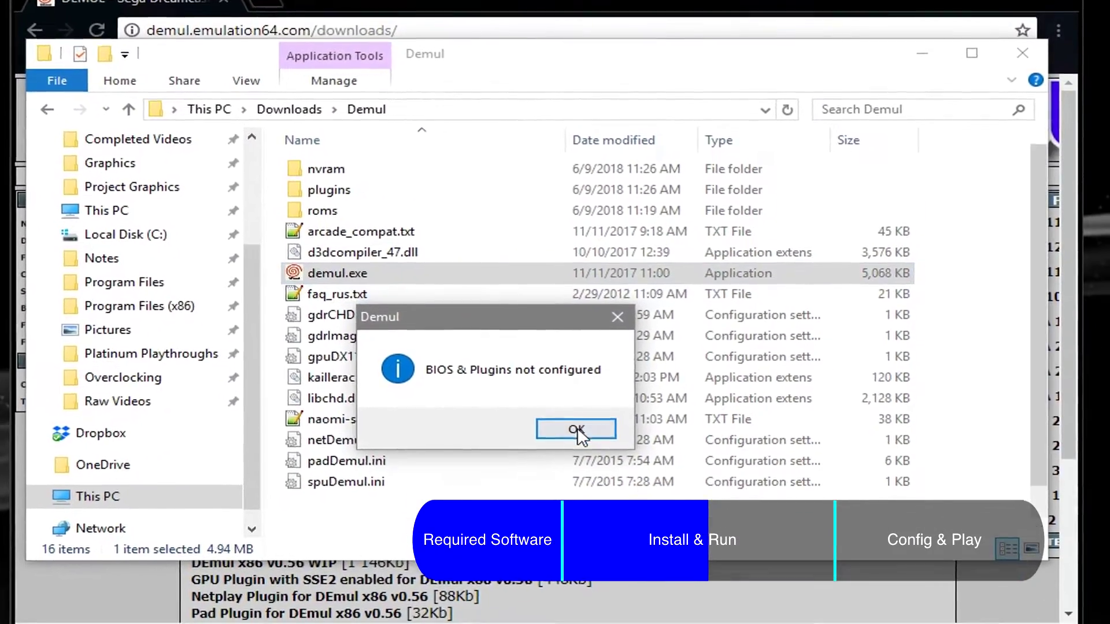
pyautogui.click(577, 429)
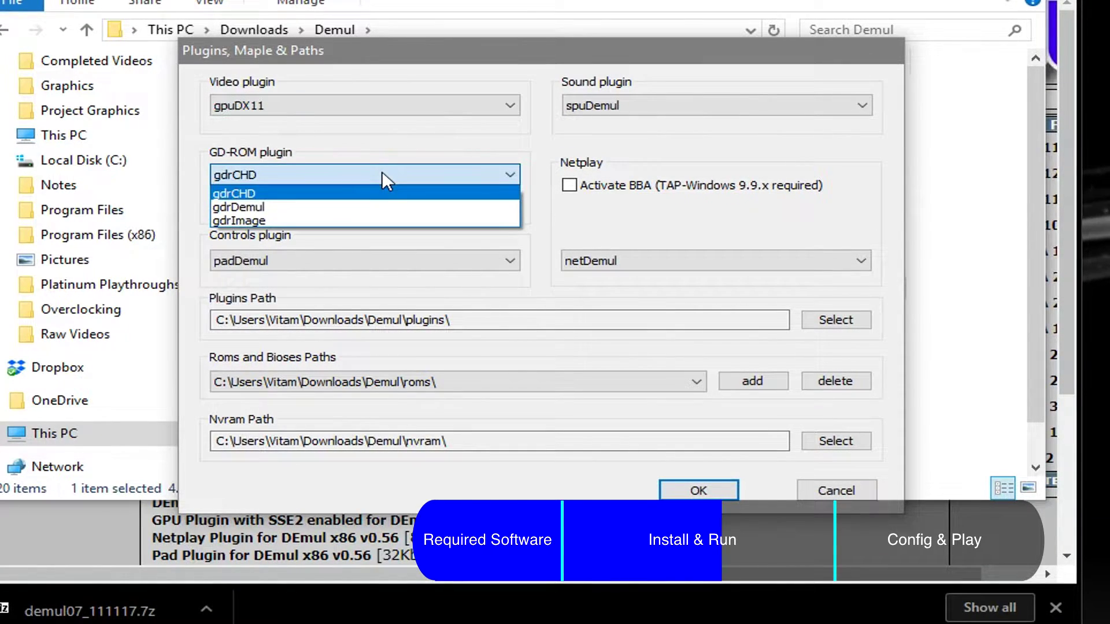
pyautogui.click(238, 220)
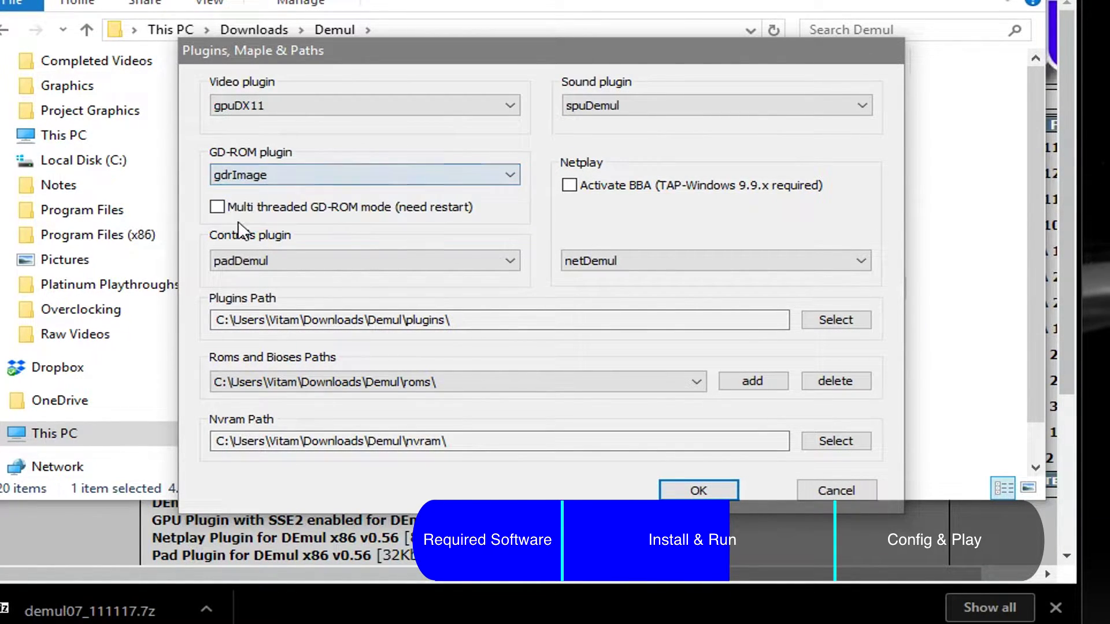
# Step: Confirm the plugin settings and set Shenmue (USA) - (Disc 1 of 4).gdi as the GD-ROM image
pyautogui.click(694, 490)
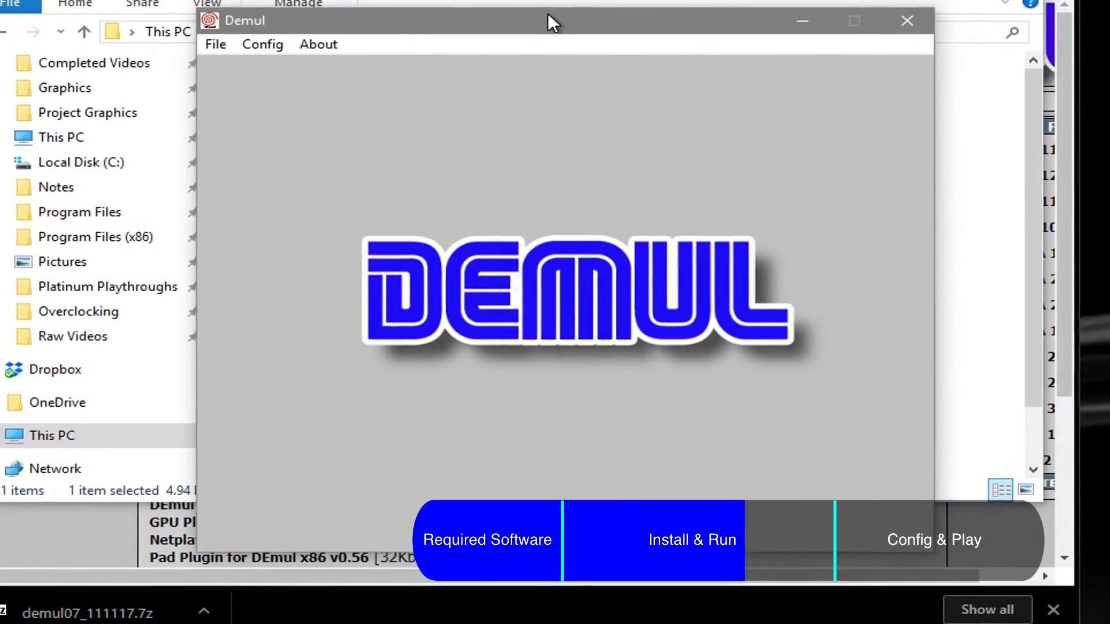
pyautogui.click(273, 49)
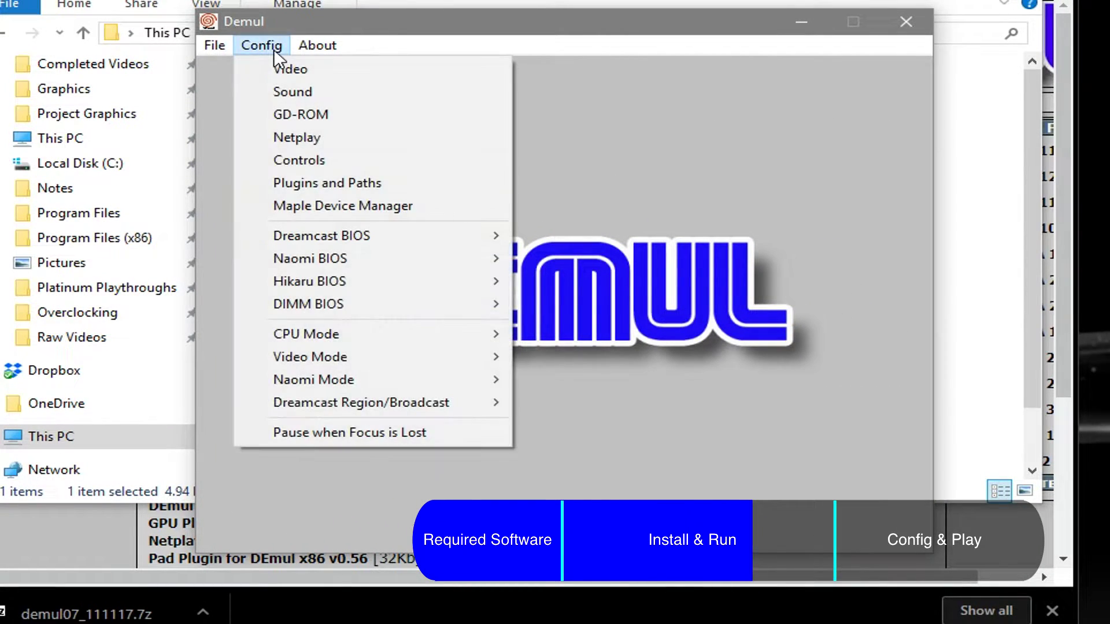
pyautogui.click(345, 111)
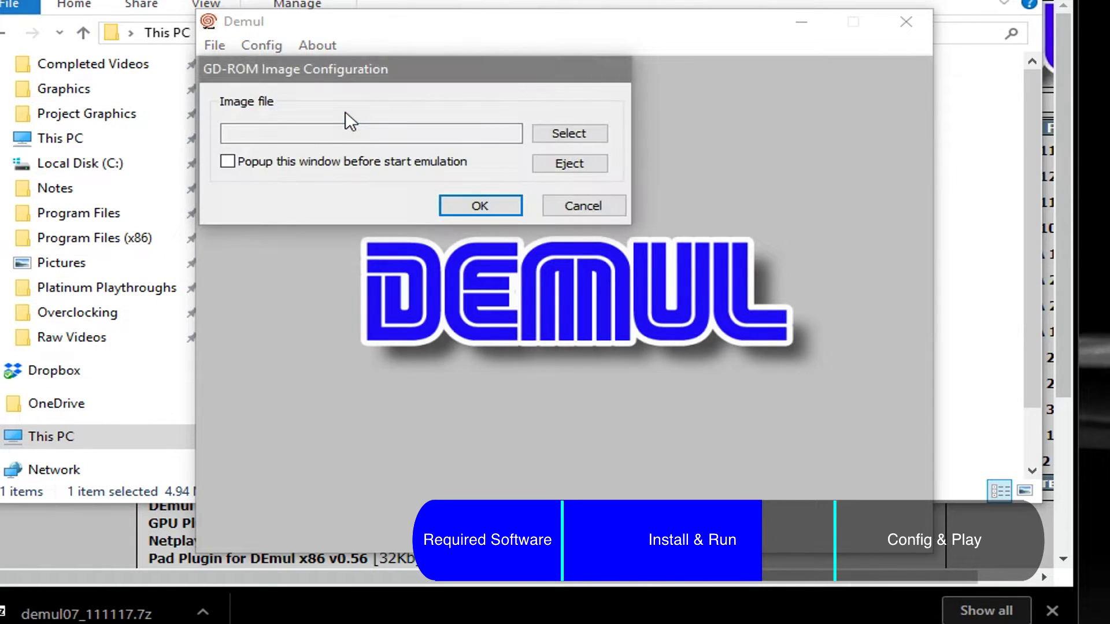
pyautogui.click(587, 140)
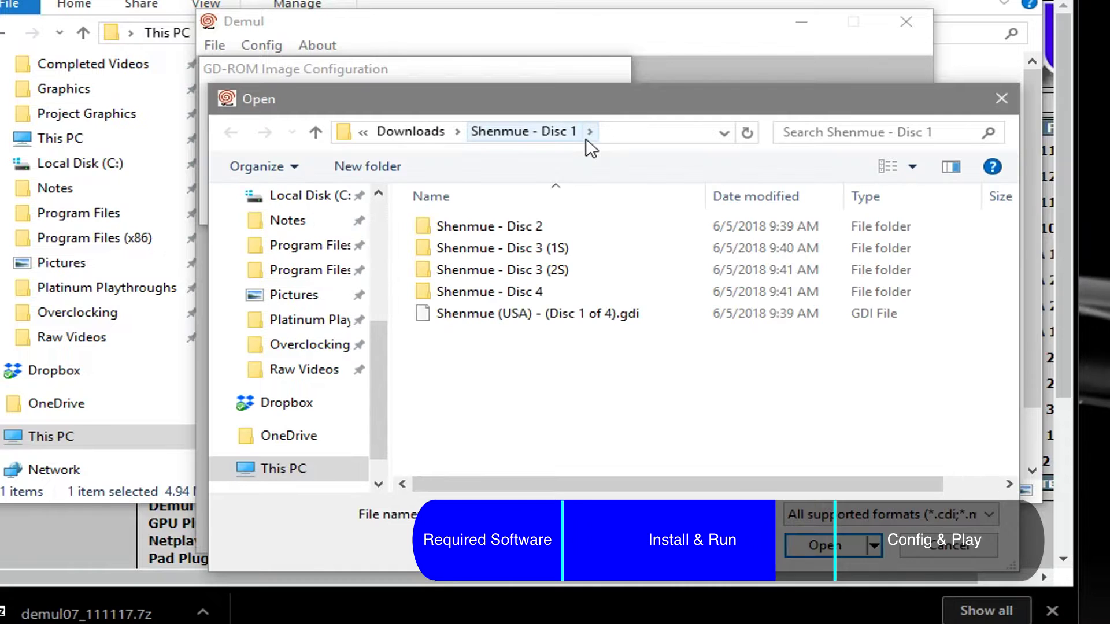
pyautogui.click(576, 321)
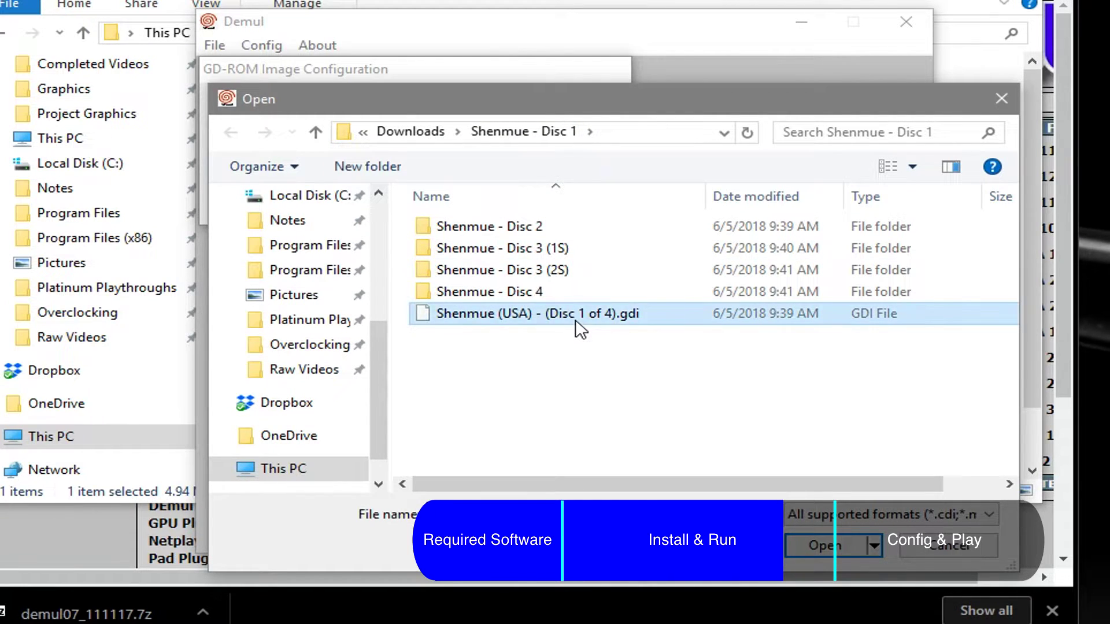
pyautogui.click(851, 554)
pyautogui.click(463, 210)
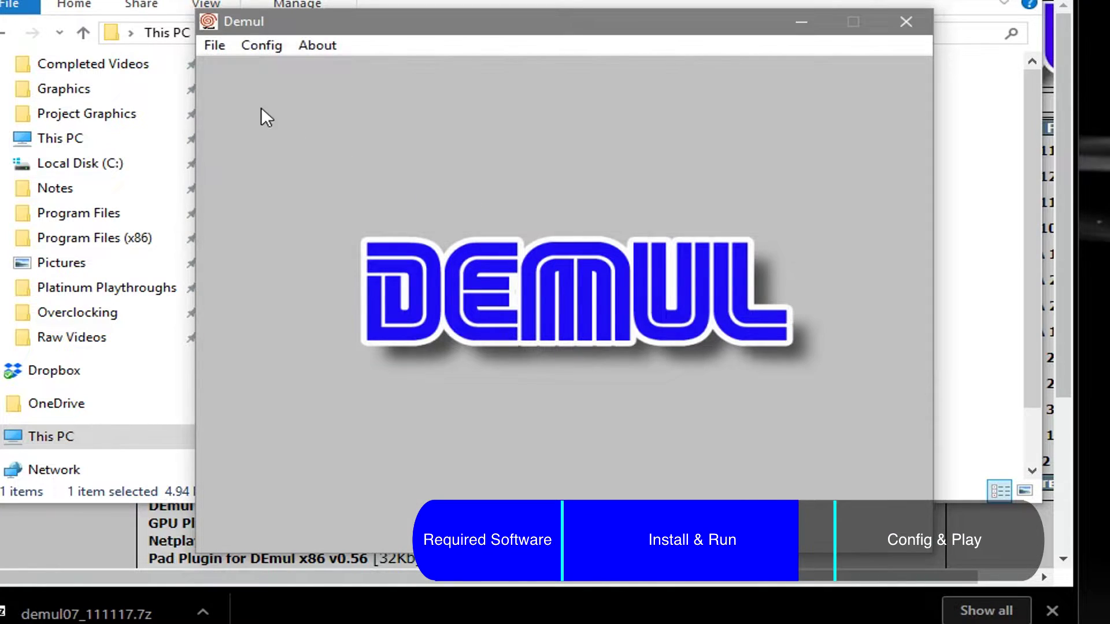
pyautogui.click(210, 46)
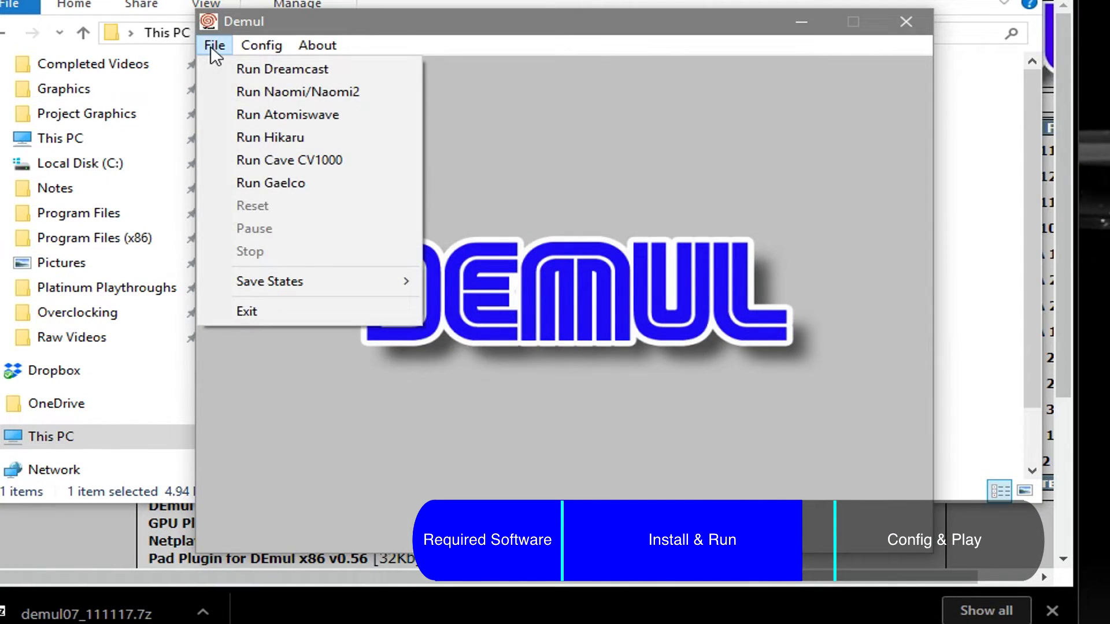
pyautogui.click(251, 74)
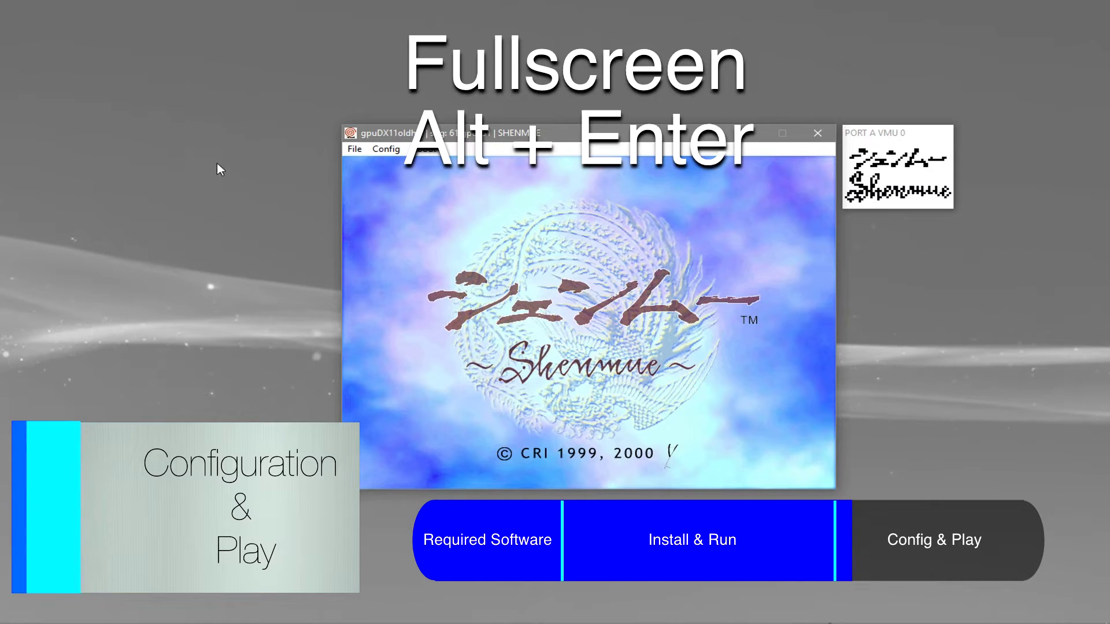
pyautogui.click(353, 148)
pyautogui.click(396, 285)
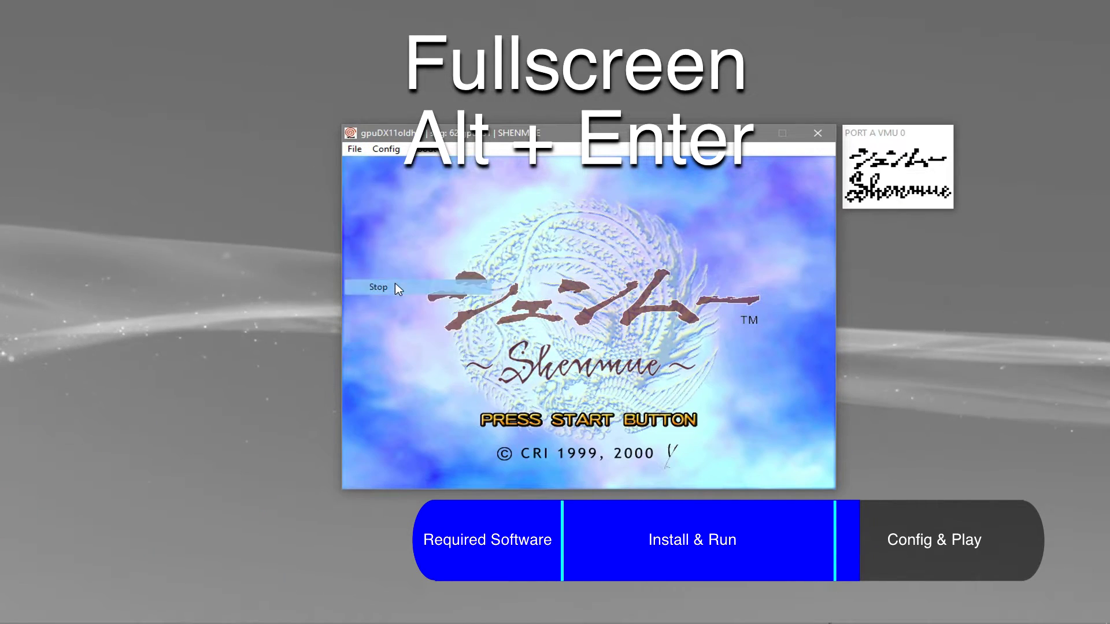
# Step: Map Joy 1's left trigger, analog stick directions and d-pad directions to gamepad inputs
pyautogui.click(386, 152)
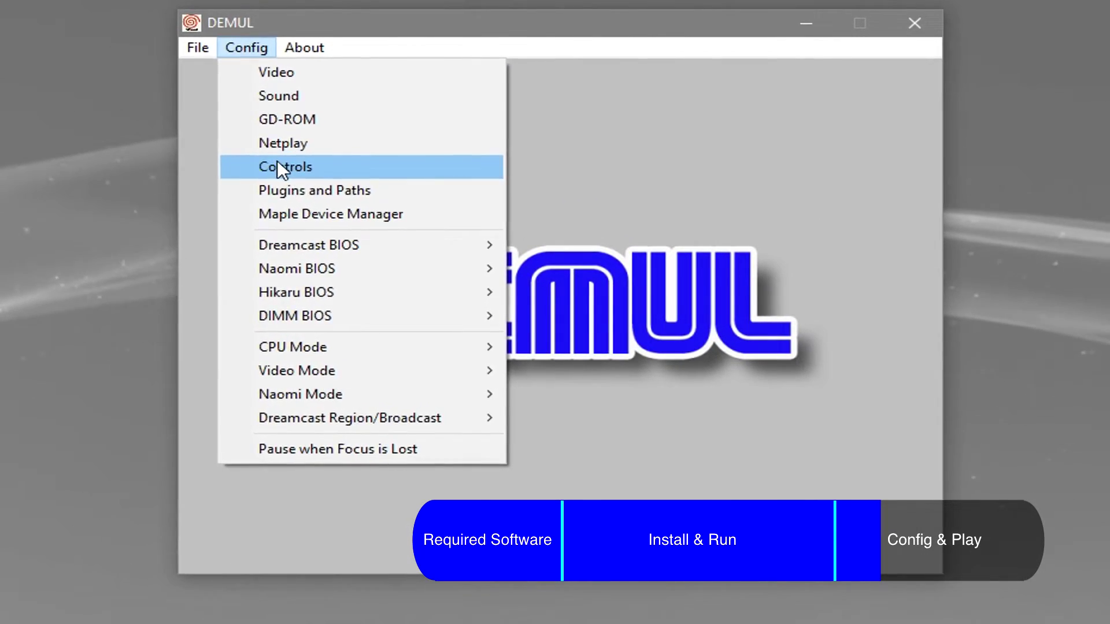
pyautogui.click(276, 163)
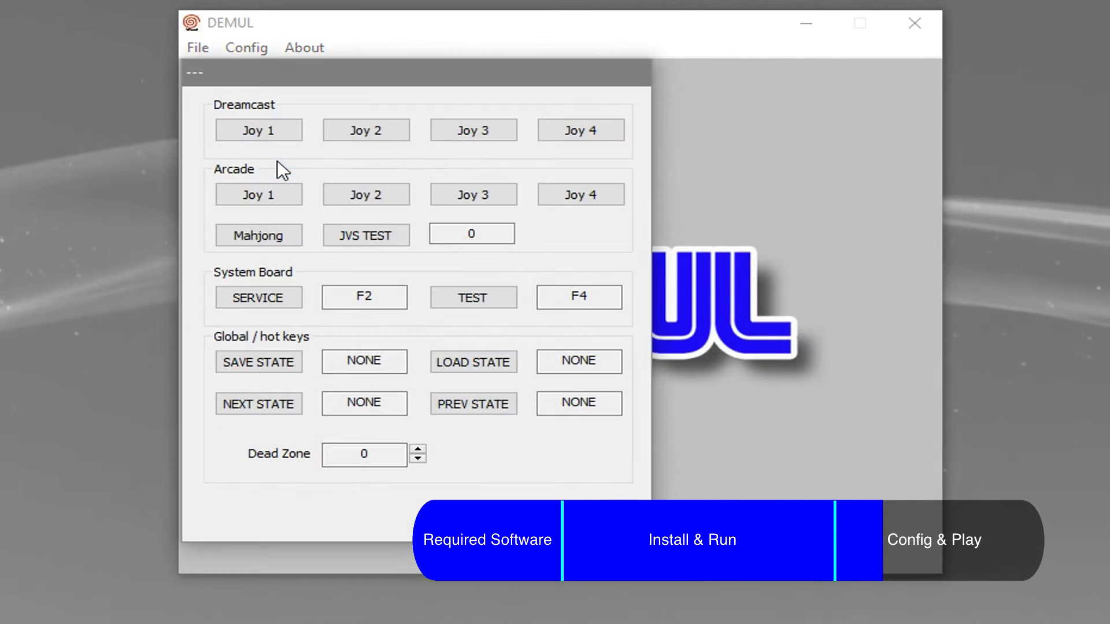
pyautogui.click(281, 134)
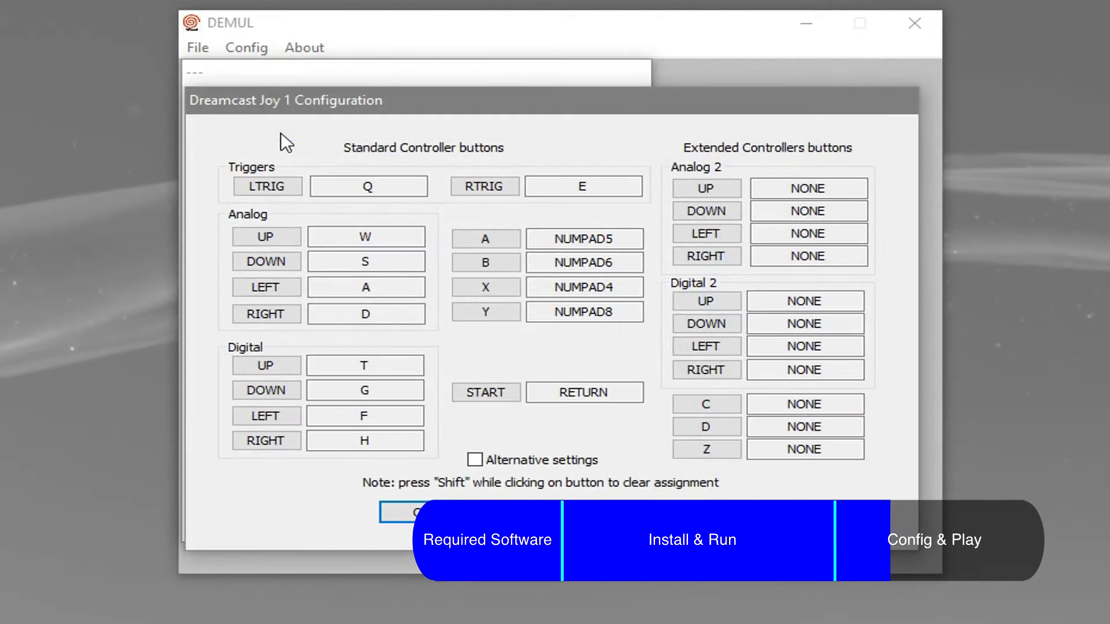
pyautogui.click(280, 182)
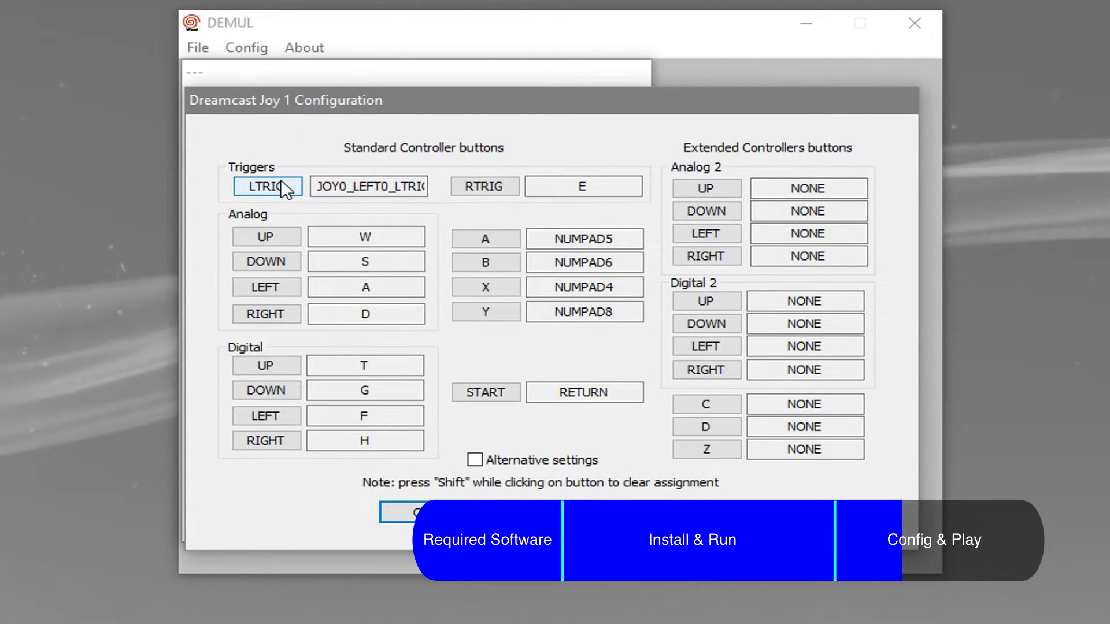
pyautogui.click(266, 237)
pyautogui.click(267, 262)
pyautogui.click(265, 287)
pyautogui.click(263, 314)
pyautogui.click(263, 366)
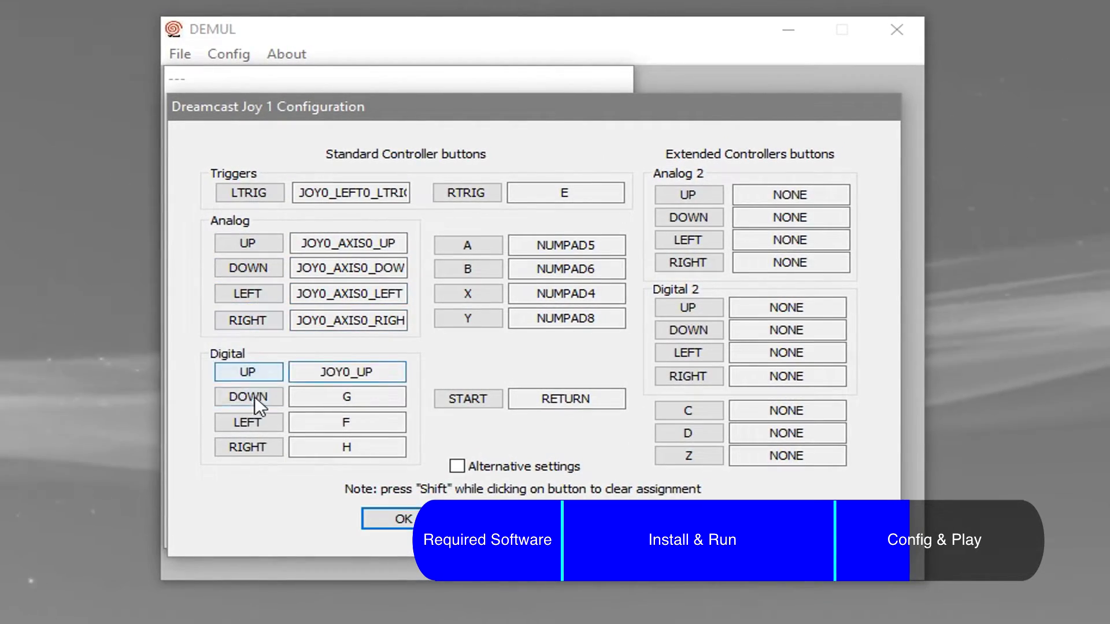
pyautogui.click(262, 391)
pyautogui.click(263, 416)
pyautogui.click(263, 443)
# Step: Map the right trigger, A, B, X, Y and START to the gamepad, then close the controls
pyautogui.click(462, 192)
pyautogui.click(482, 244)
pyautogui.click(476, 269)
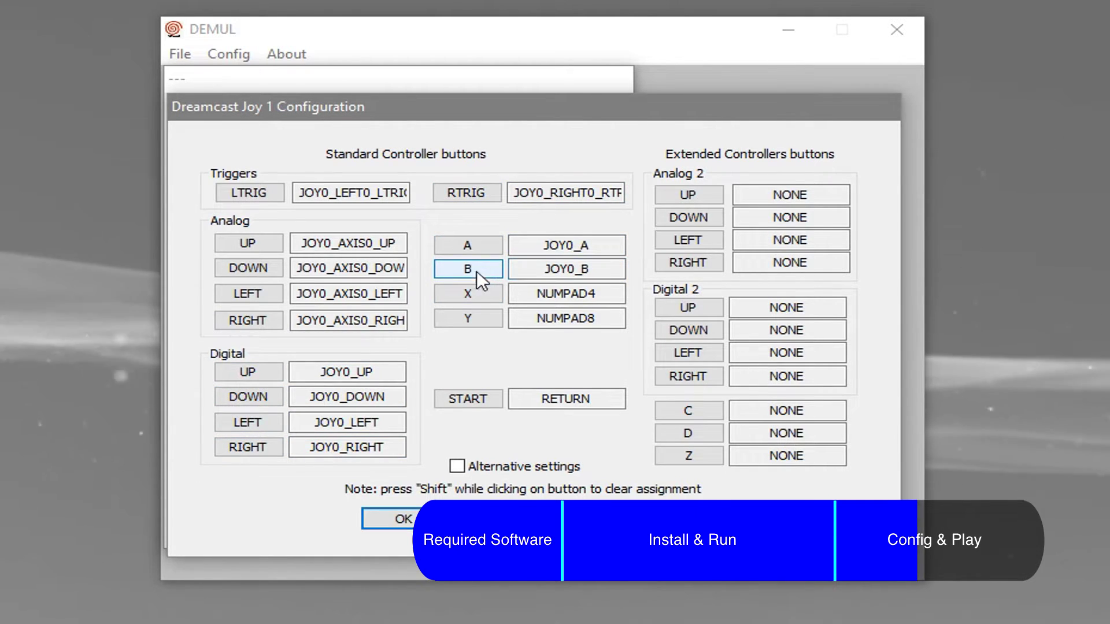
pyautogui.click(466, 294)
pyautogui.click(468, 317)
pyautogui.click(483, 399)
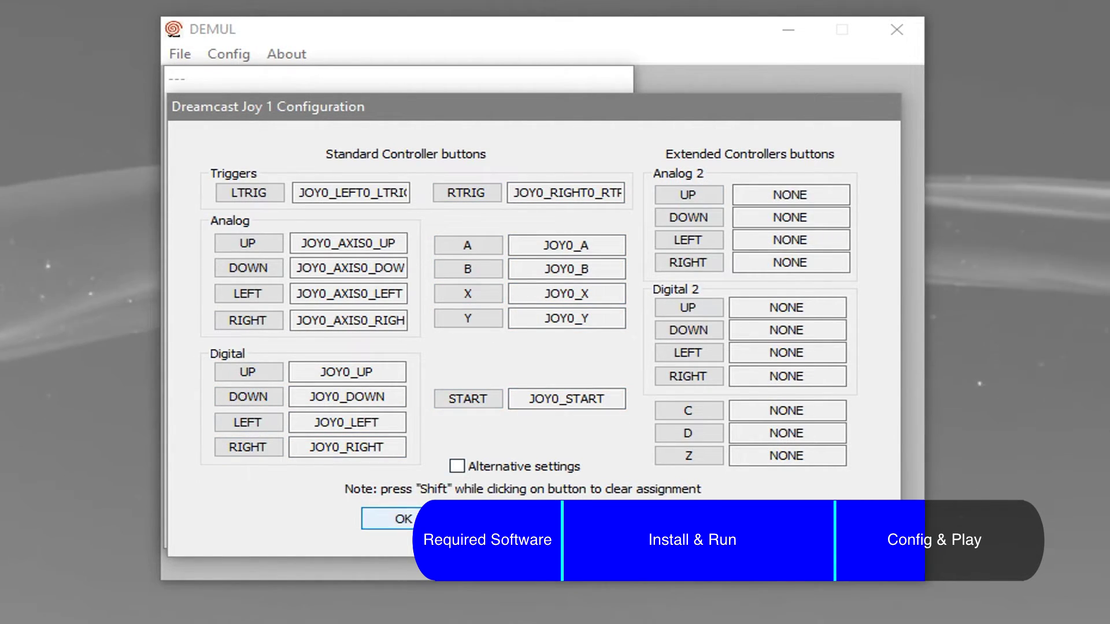
pyautogui.press('Return')
pyautogui.press('Escape')
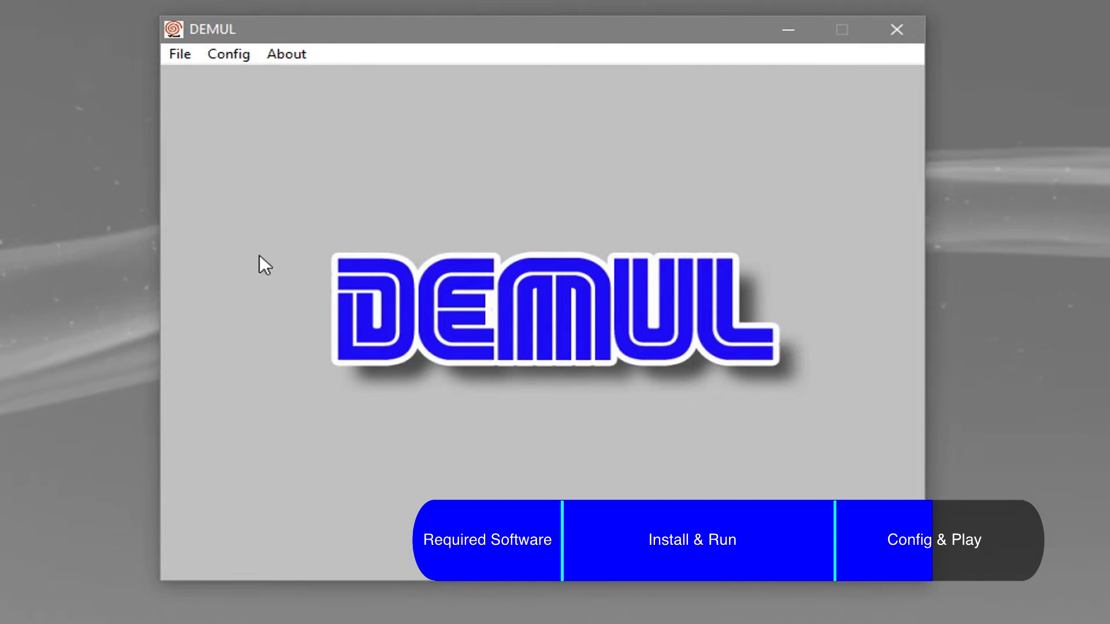
# Step: Choose gpuDX11old as the video plugin in Plugins and Paths and save
pyautogui.click(246, 48)
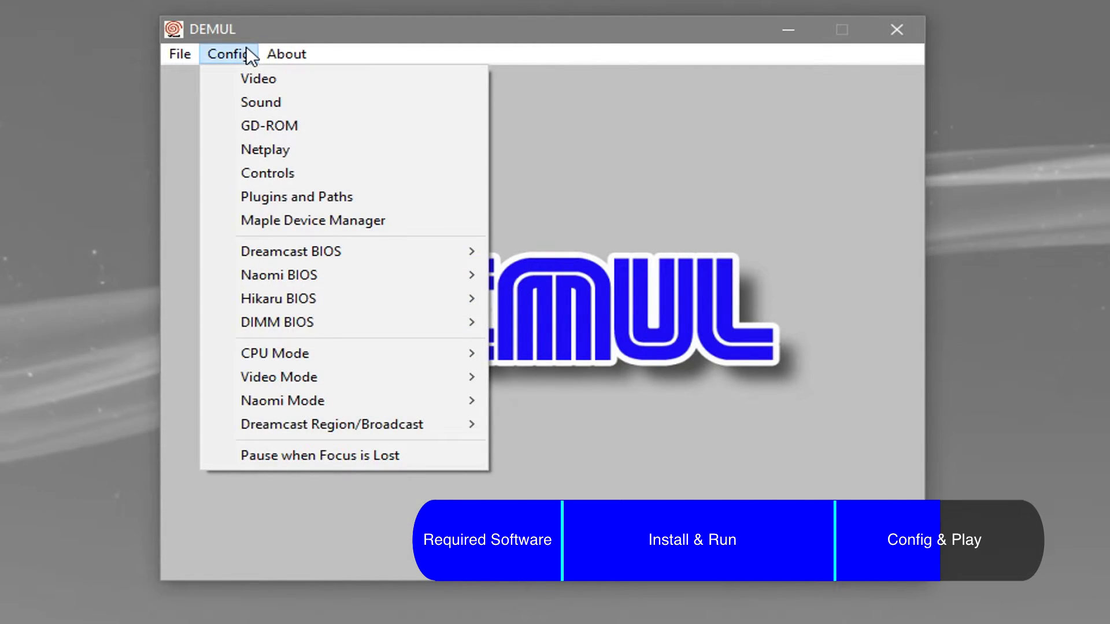
pyautogui.click(326, 192)
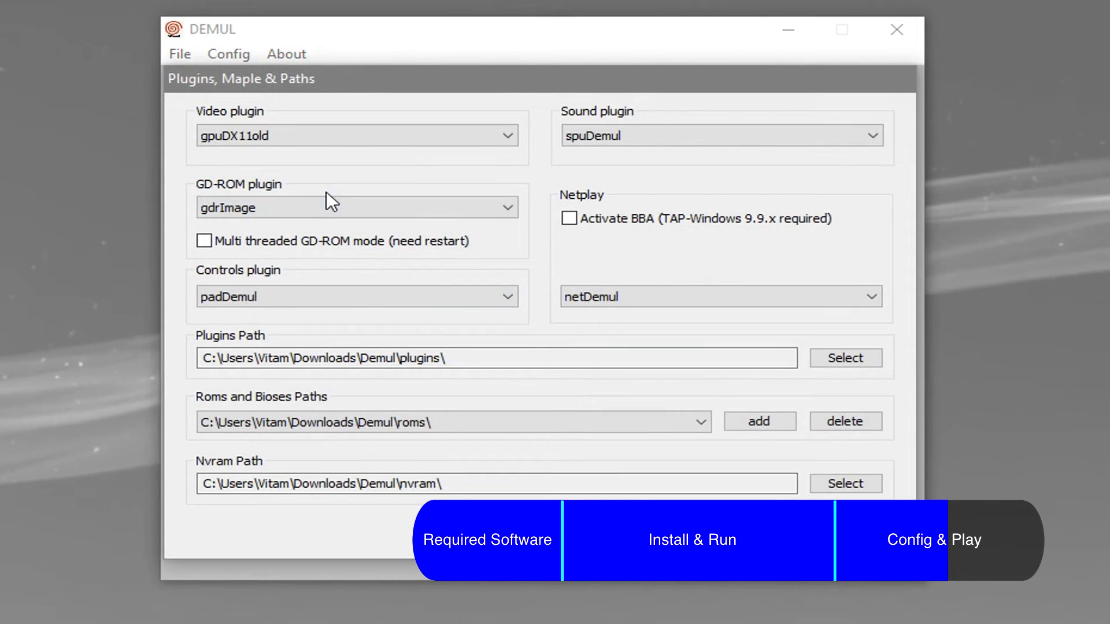
pyautogui.click(358, 136)
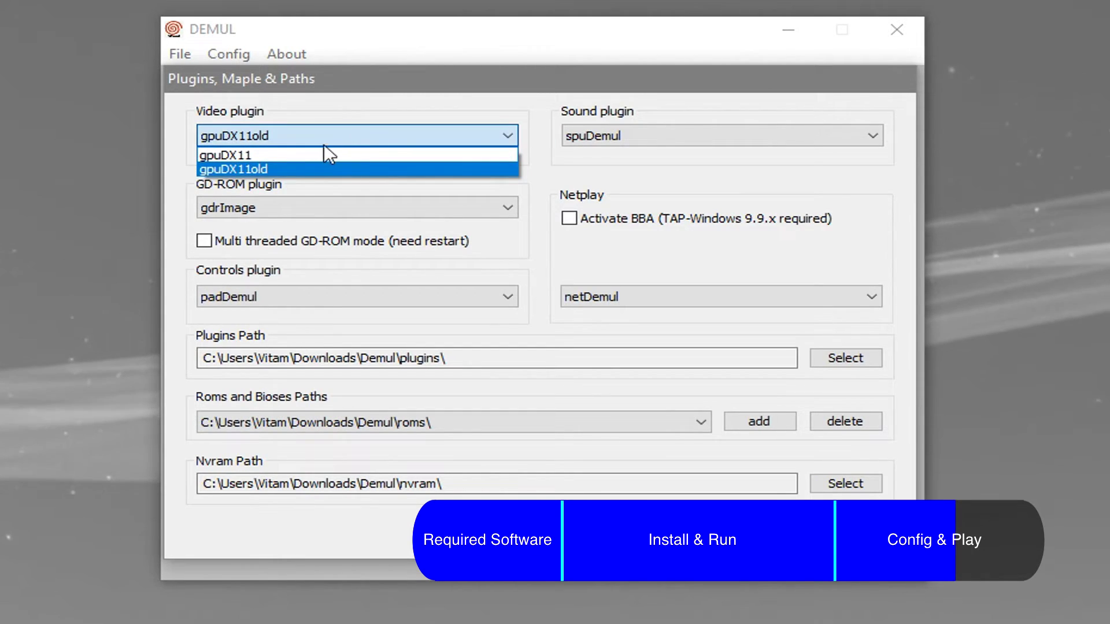
pyautogui.click(246, 170)
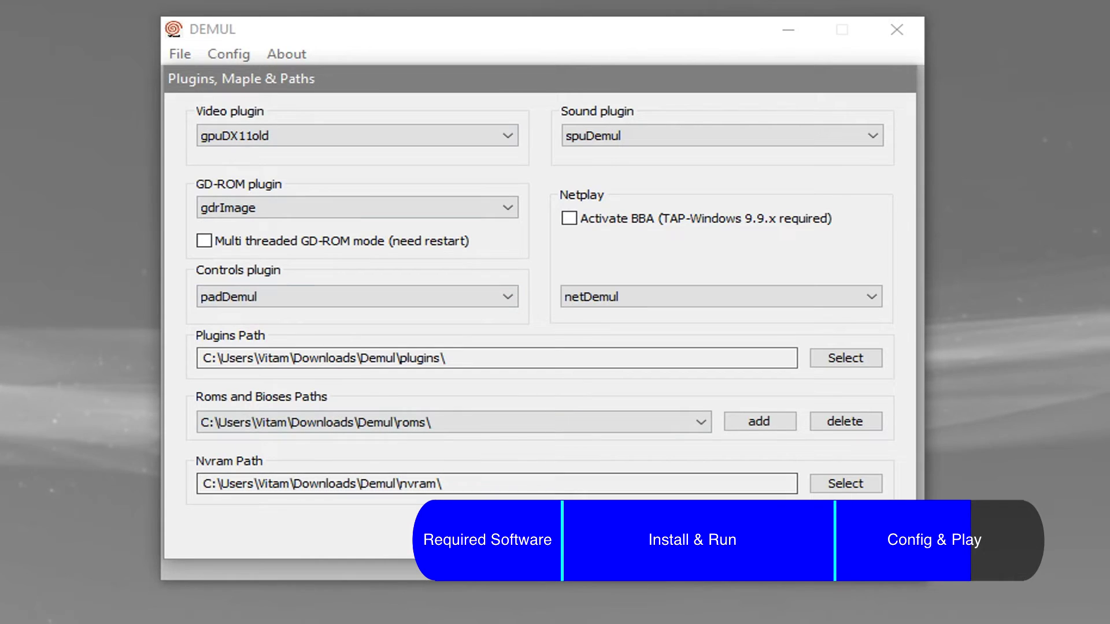
pyautogui.click(520, 530)
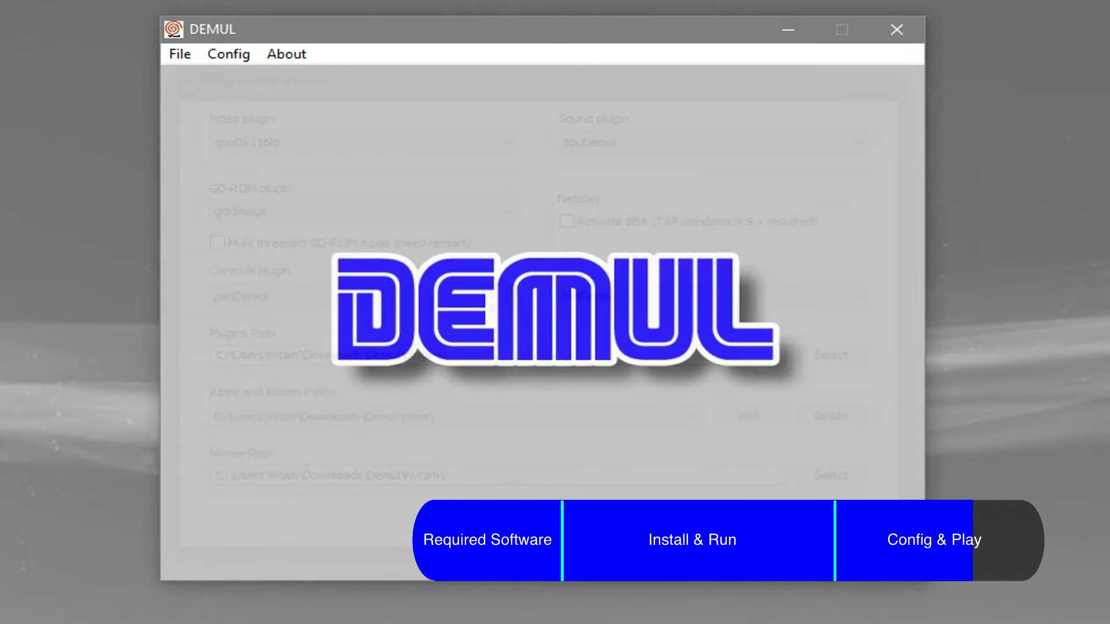
# Step: In the Direct3D11 video settings, set internal resolution to 2x and aspect ratio to Stretch, then expand the window resolution choices
pyautogui.click(244, 57)
pyautogui.click(245, 57)
pyautogui.click(237, 56)
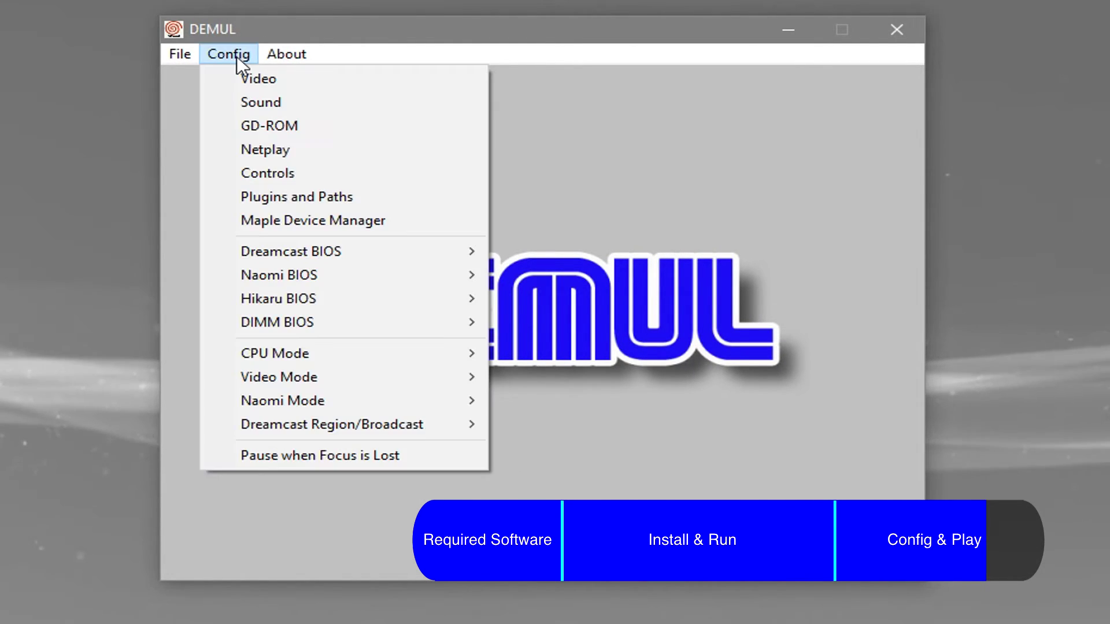
pyautogui.click(234, 79)
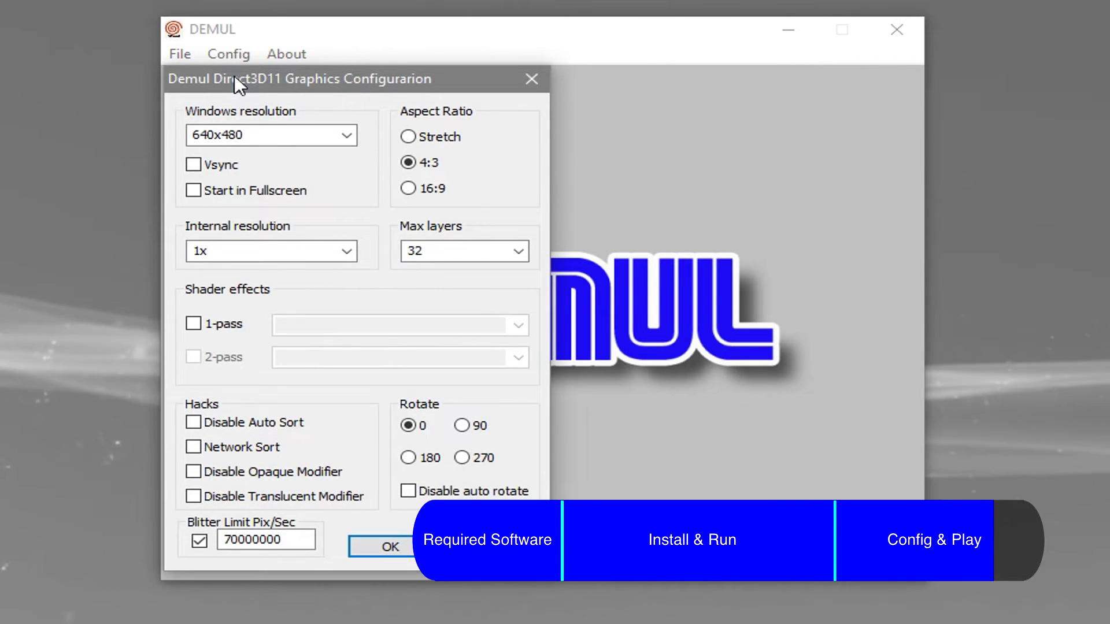
pyautogui.click(346, 251)
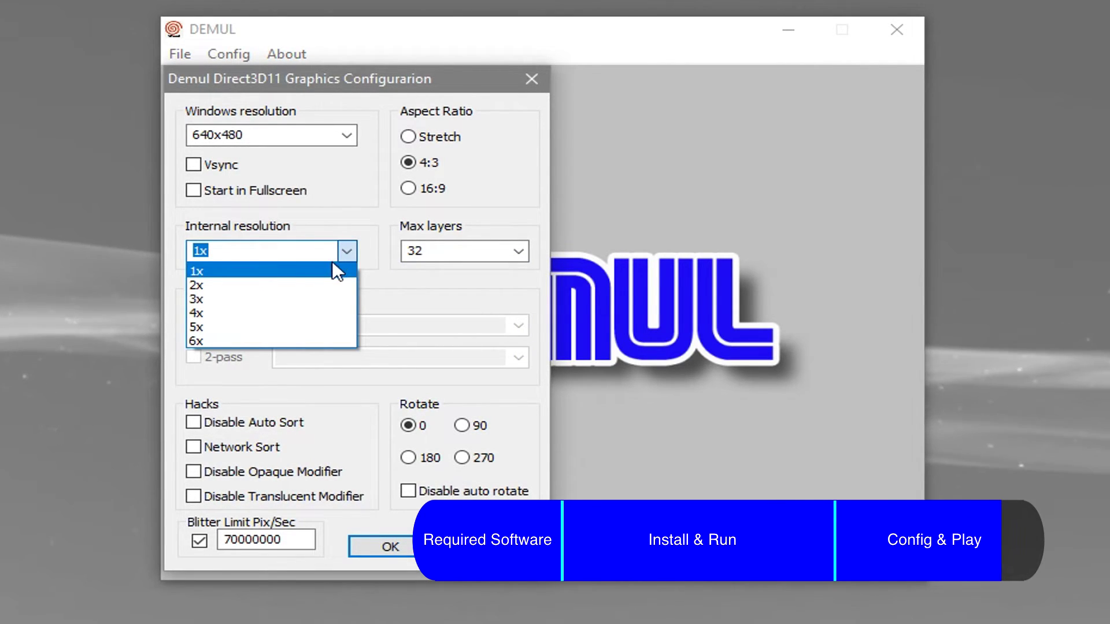
pyautogui.click(314, 283)
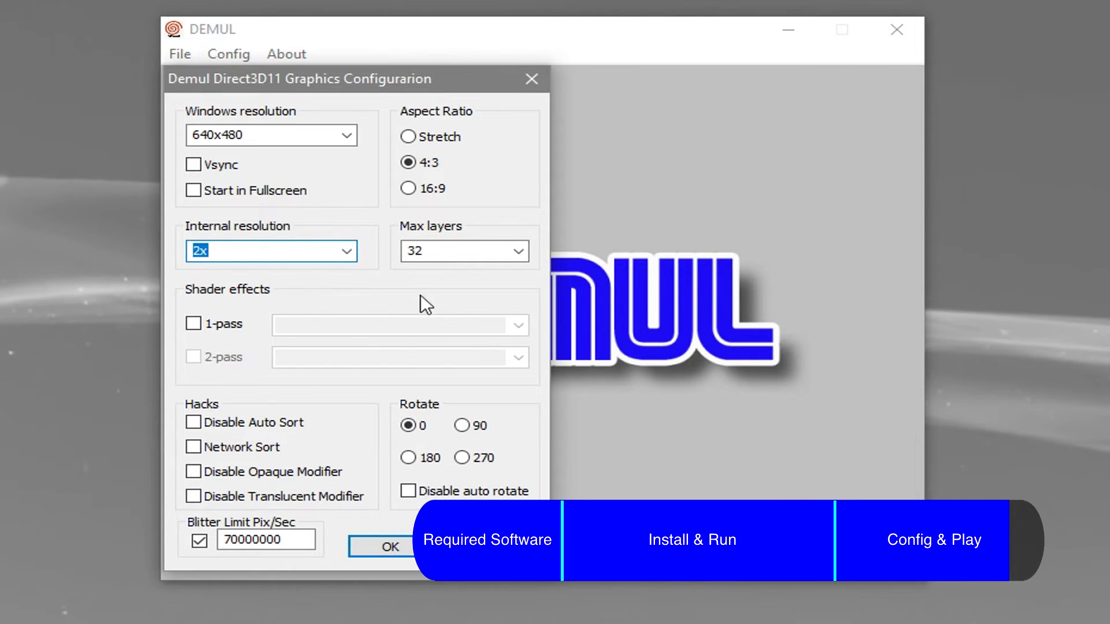
pyautogui.click(430, 137)
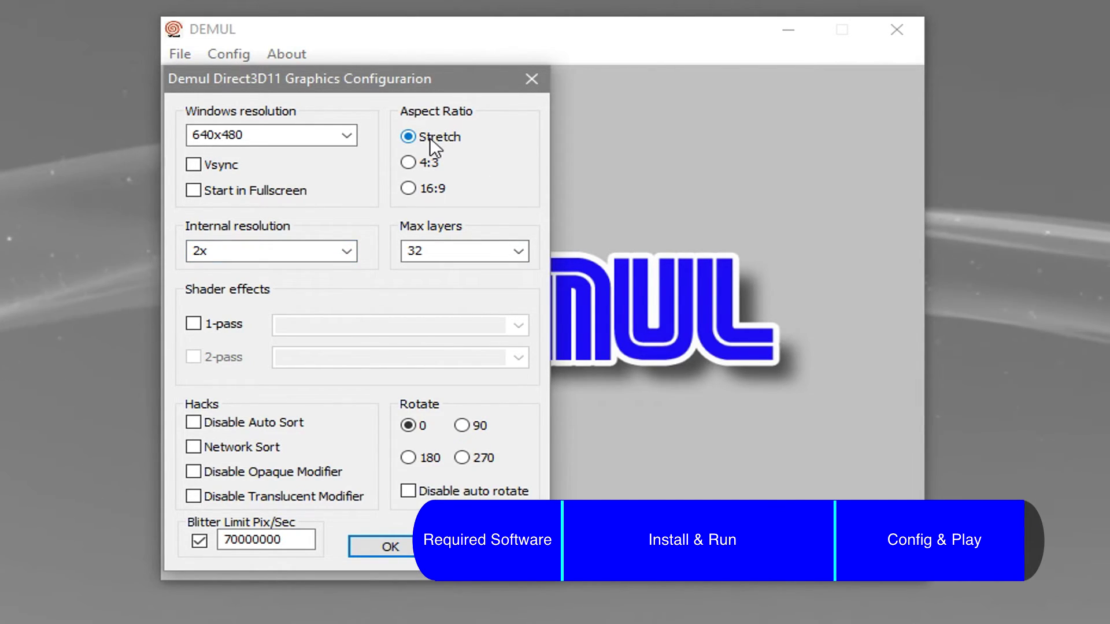
pyautogui.click(345, 139)
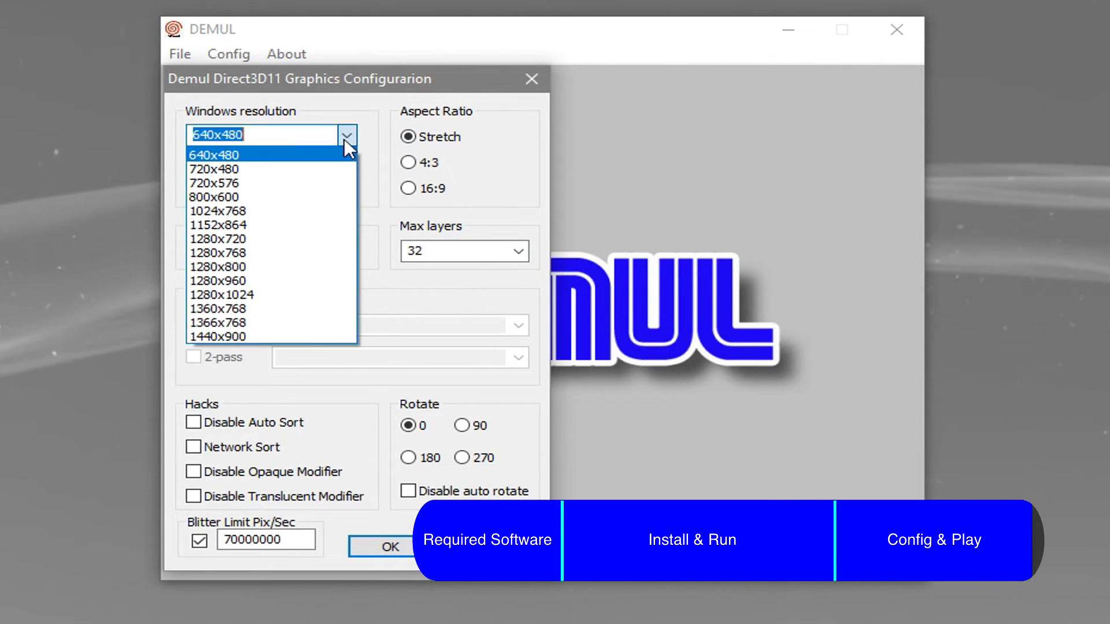